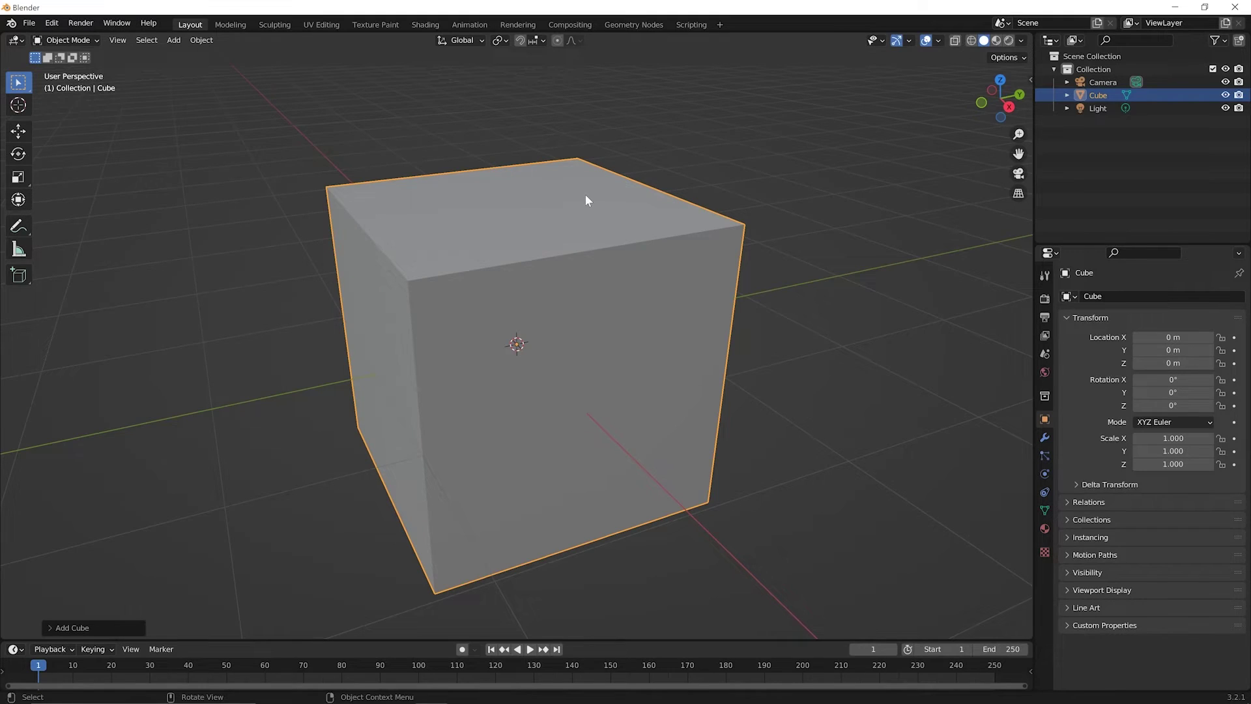
Create a new General file from the File > New menu, choosing Don't Save for the current file
left_click(29, 22)
mouse_move(49, 41)
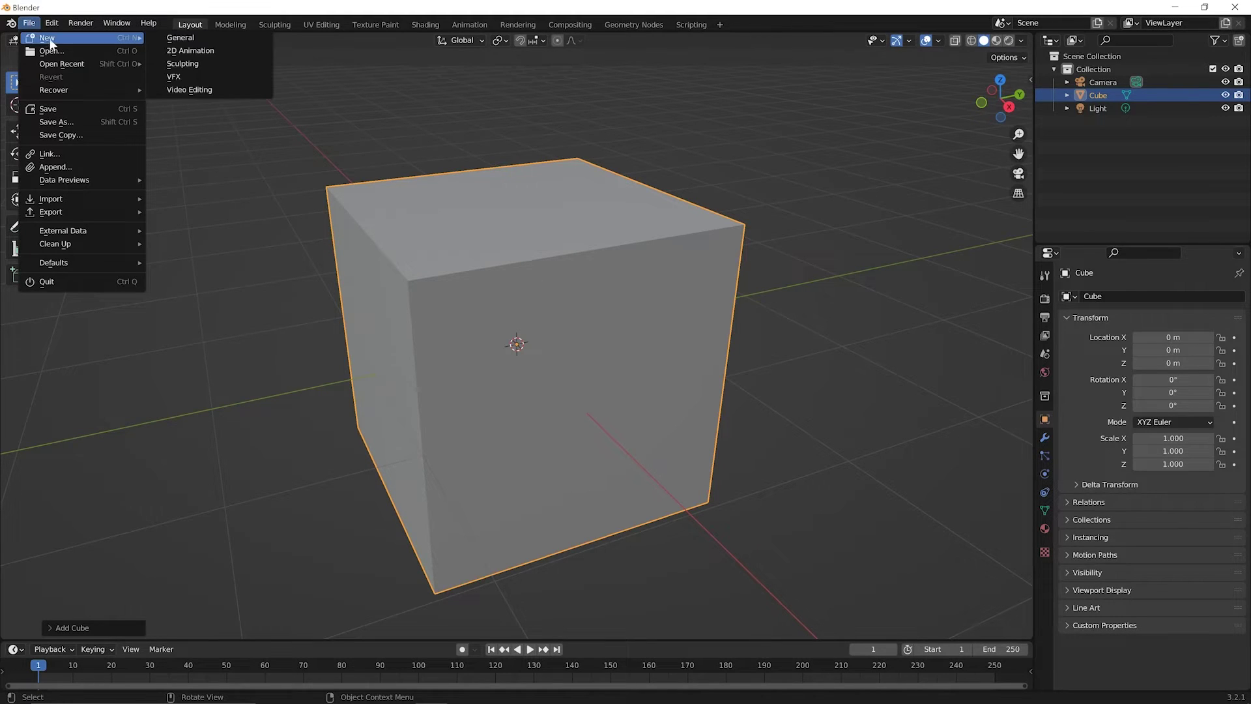
left_click(182, 38)
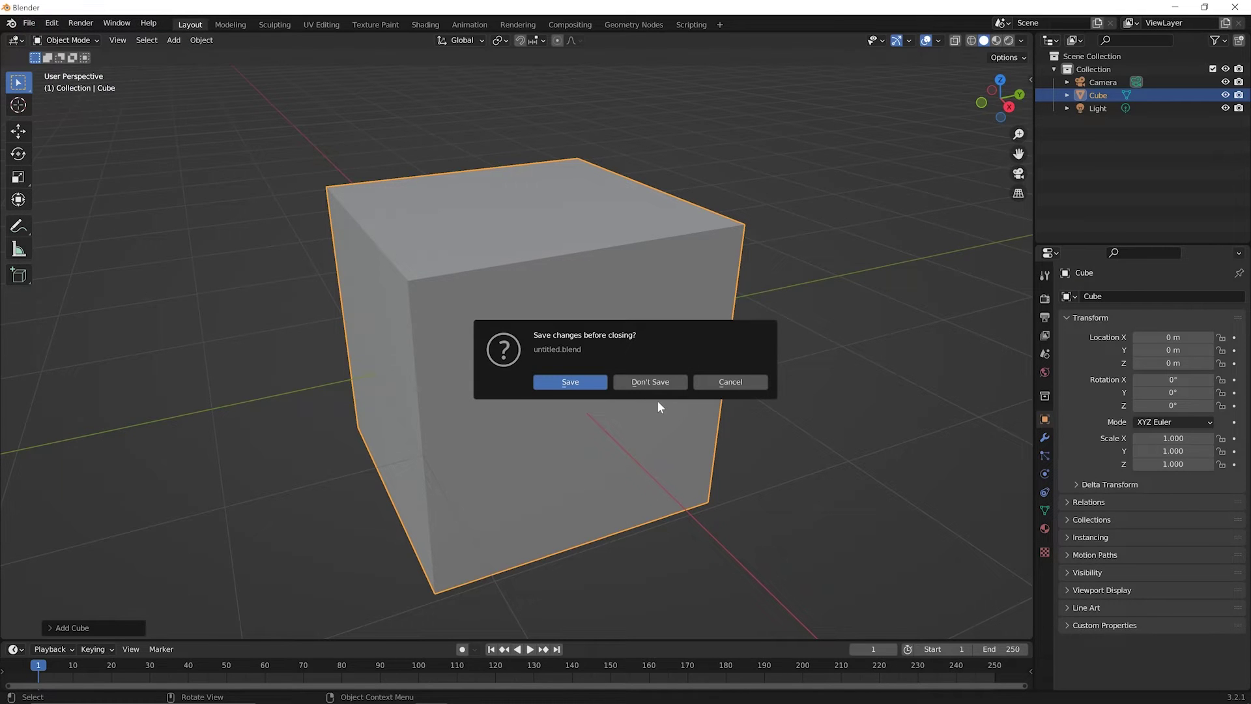
left_click(648, 384)
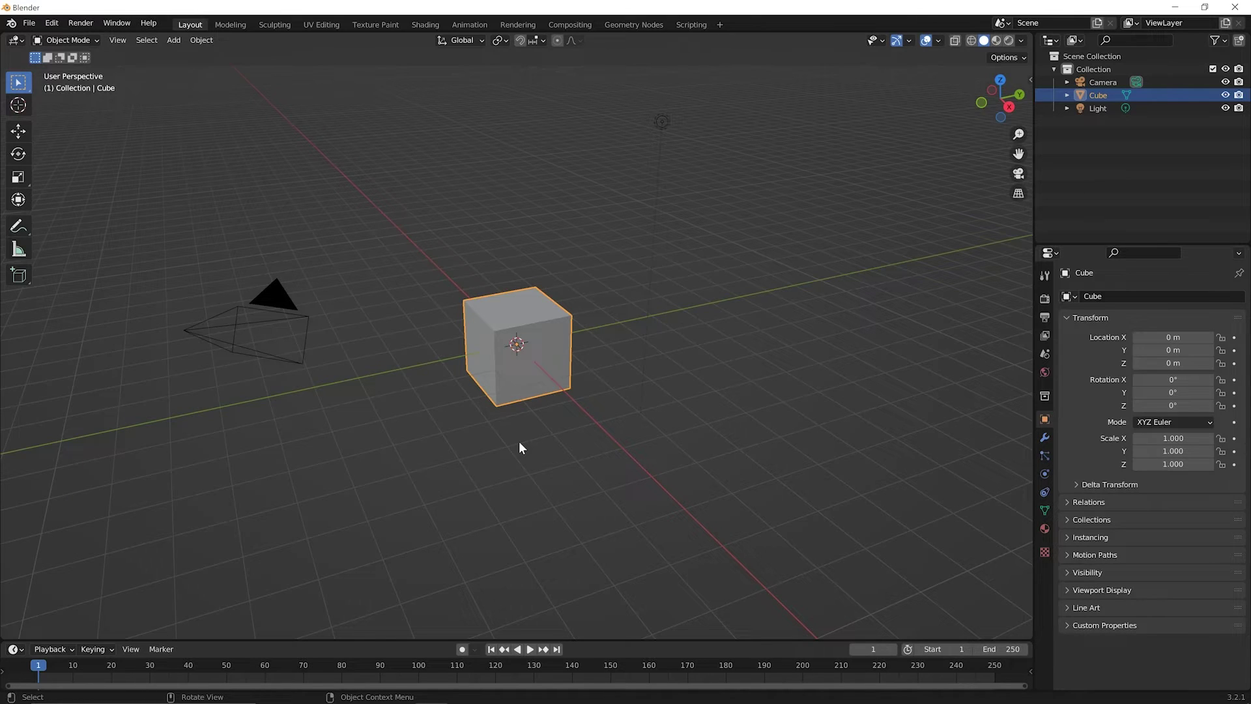
Delete the default cube, leaving the camera and light
key("shift")
key("shift+x")
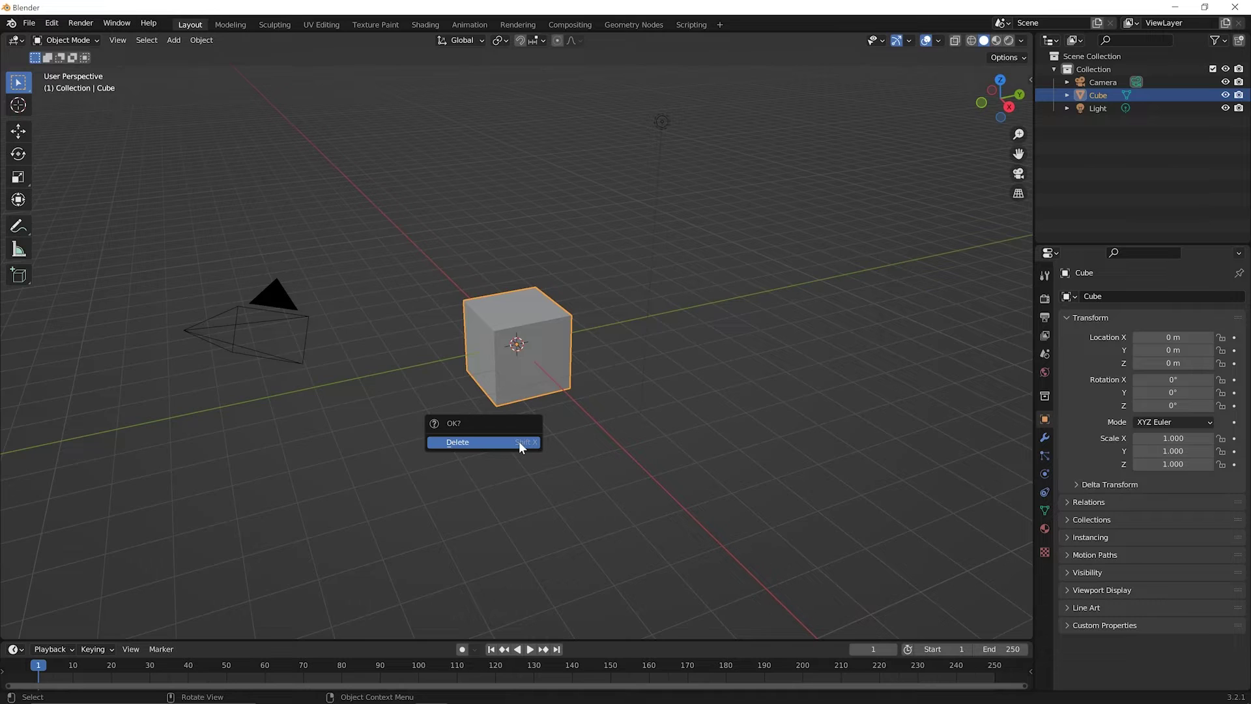
left_click(520, 443)
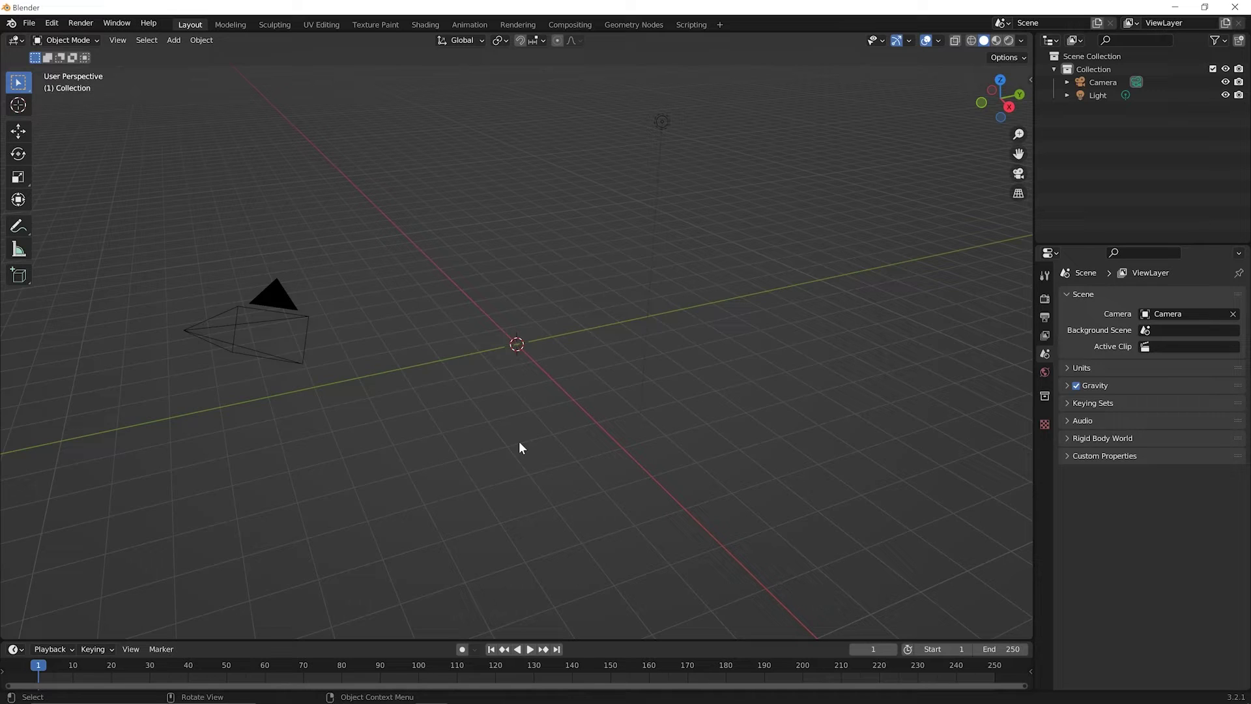
Add a Mesh > Plane at the origin from the Shift+A add menu
key("shift")
key("shift+a")
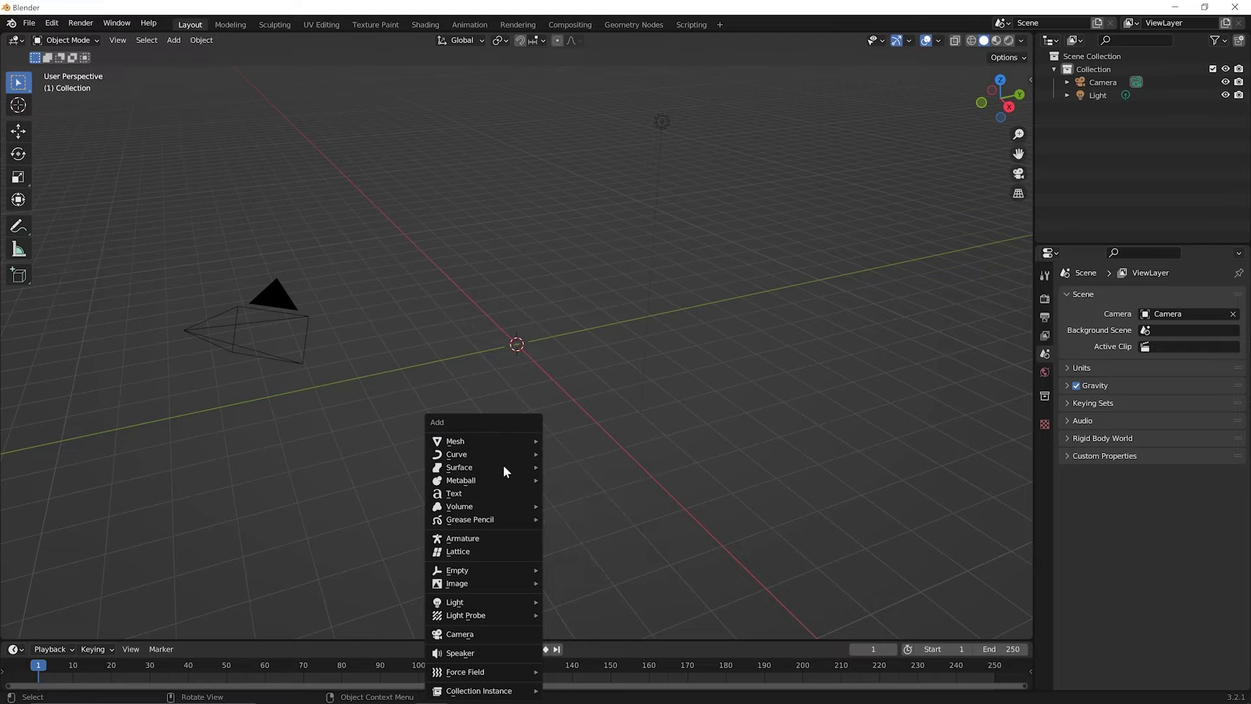
mouse_move(502, 694)
mouse_move(475, 442)
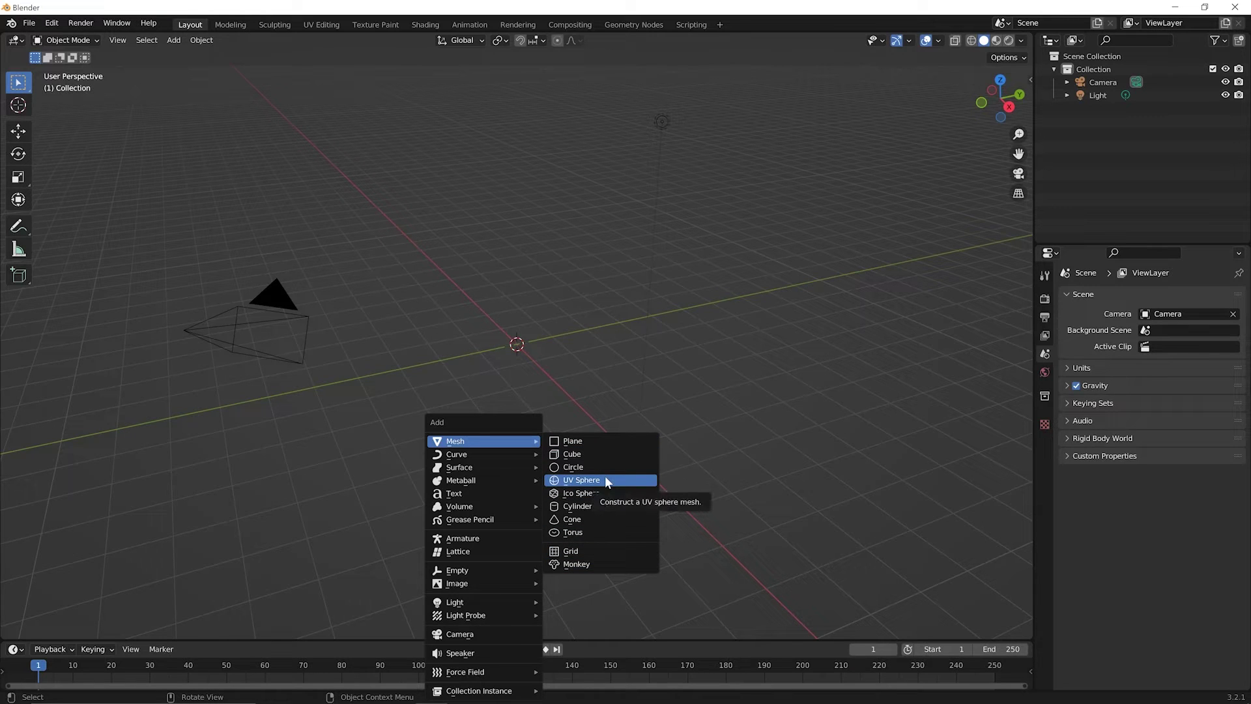
left_click(578, 443)
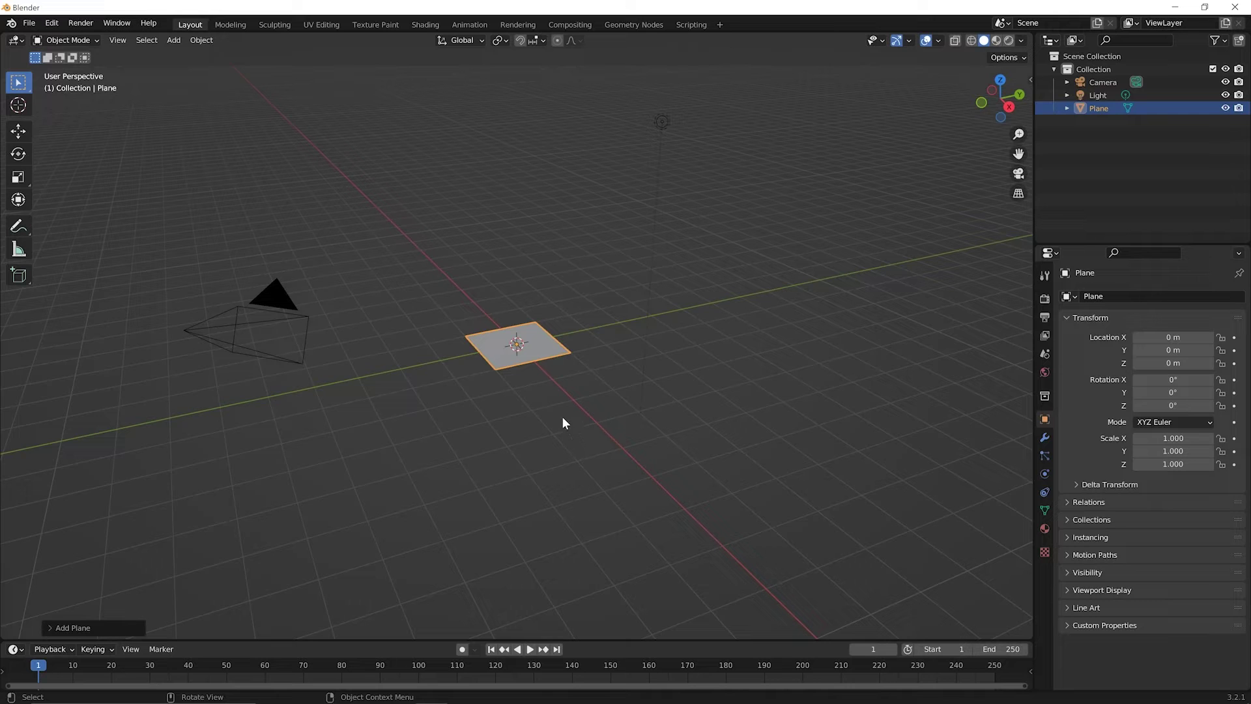
Zoom the viewport in on the plane at the origin
scroll(526, 358, "up", 5)
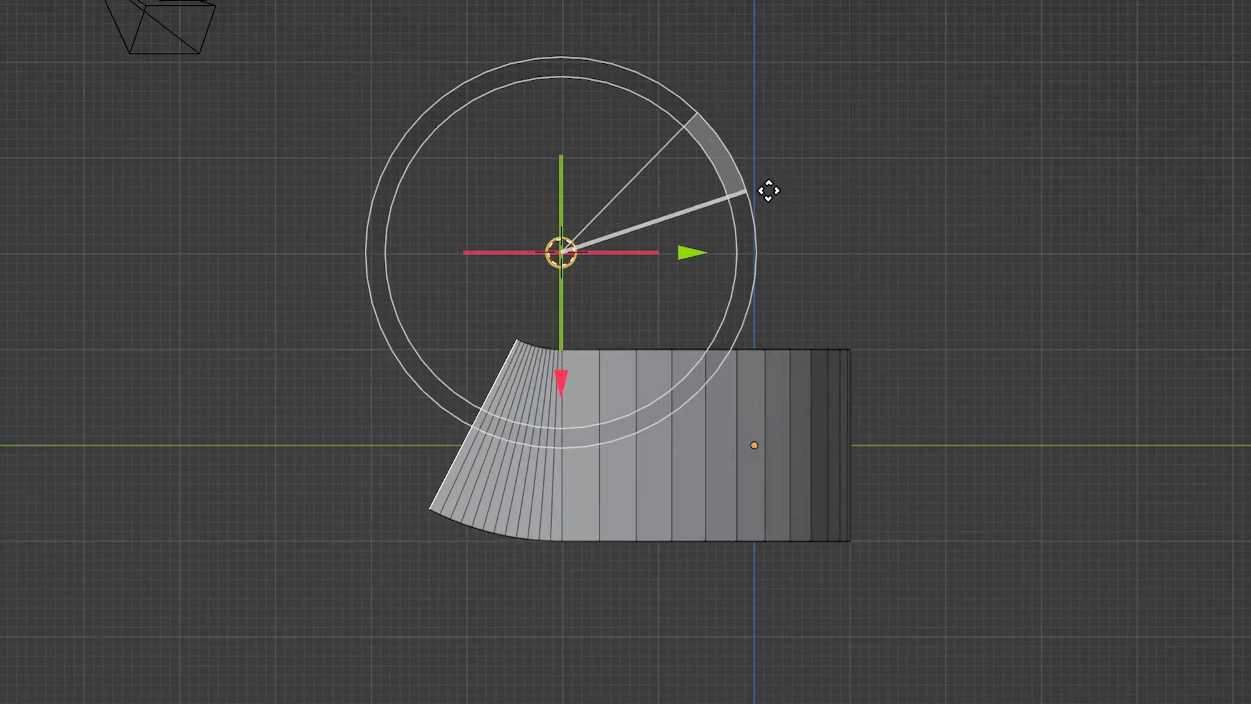
left_click_drag(769, 190, 765, 283)
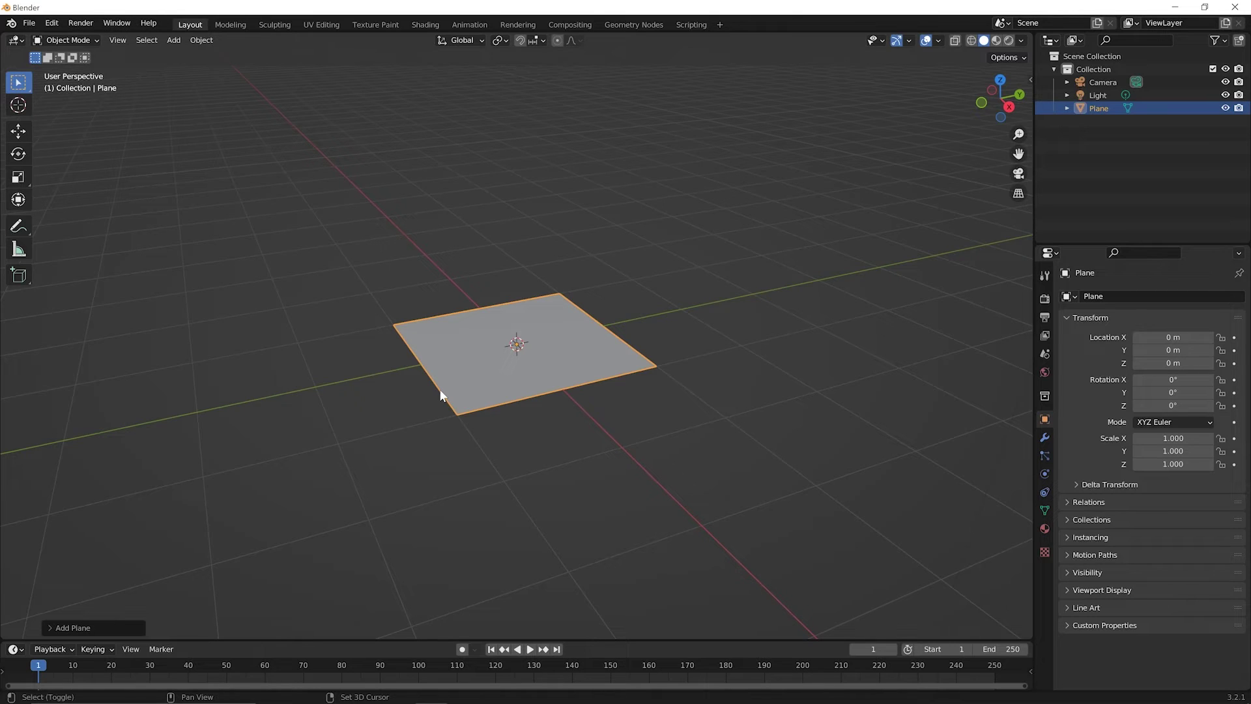
Delete the plane, leaving only the camera and light
key("shift+x")
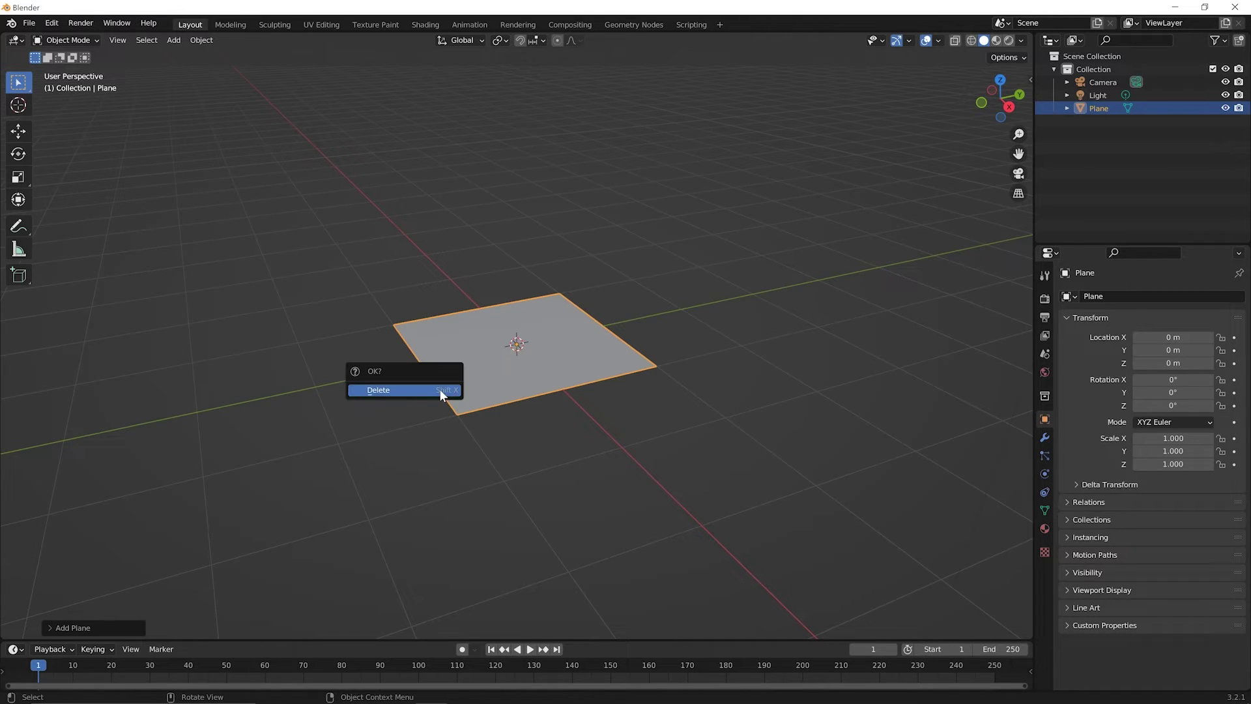
left_click(440, 391)
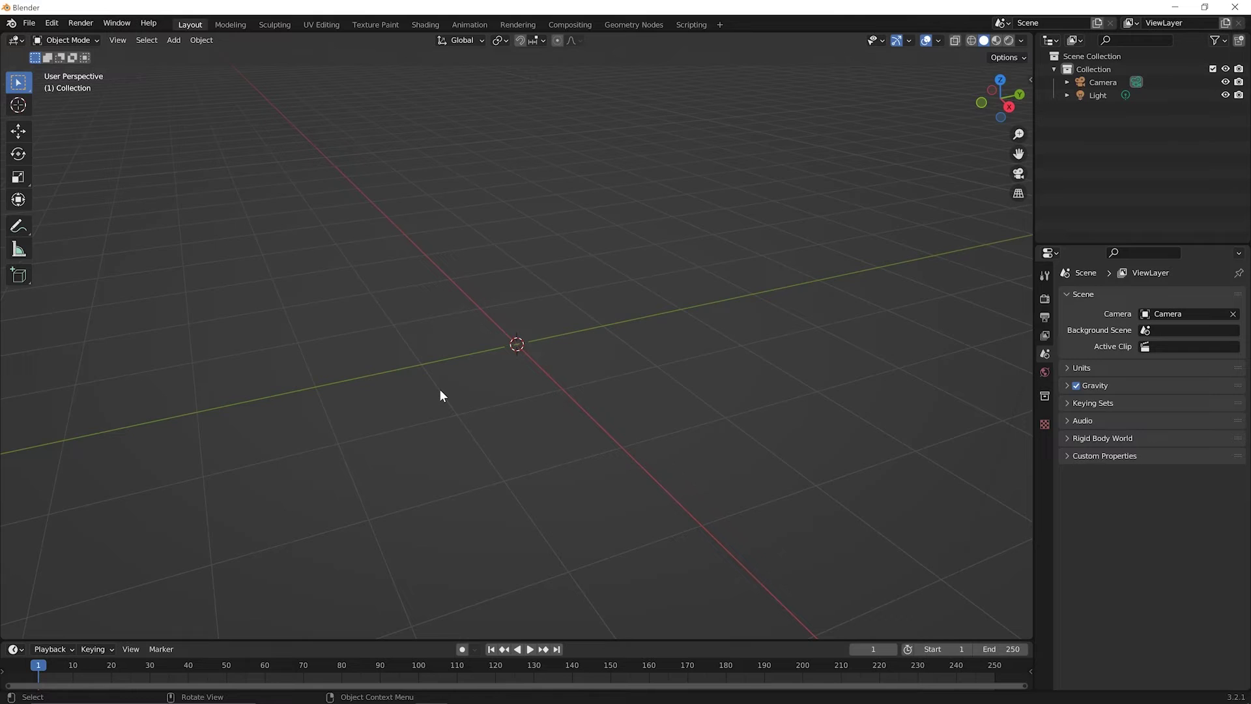
Add a Mesh > UV Sphere at the origin using the Shift+A menu and arrow keys
key("shift+a")
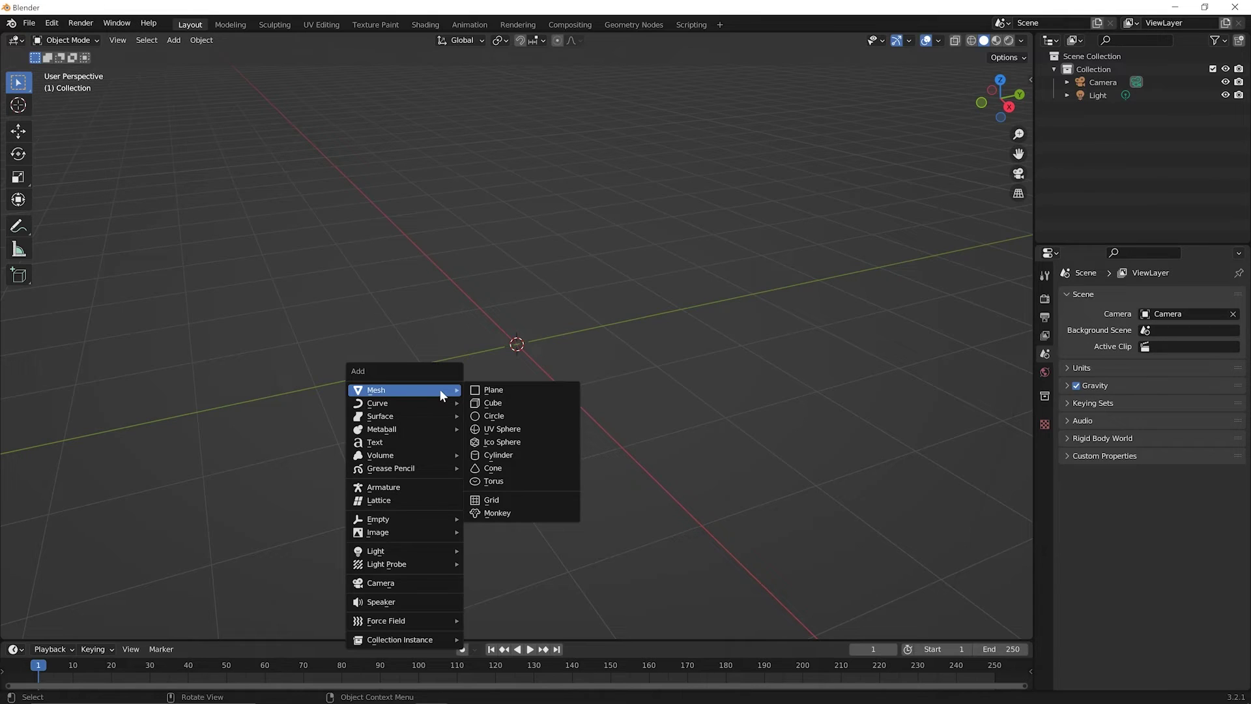
key("Right")
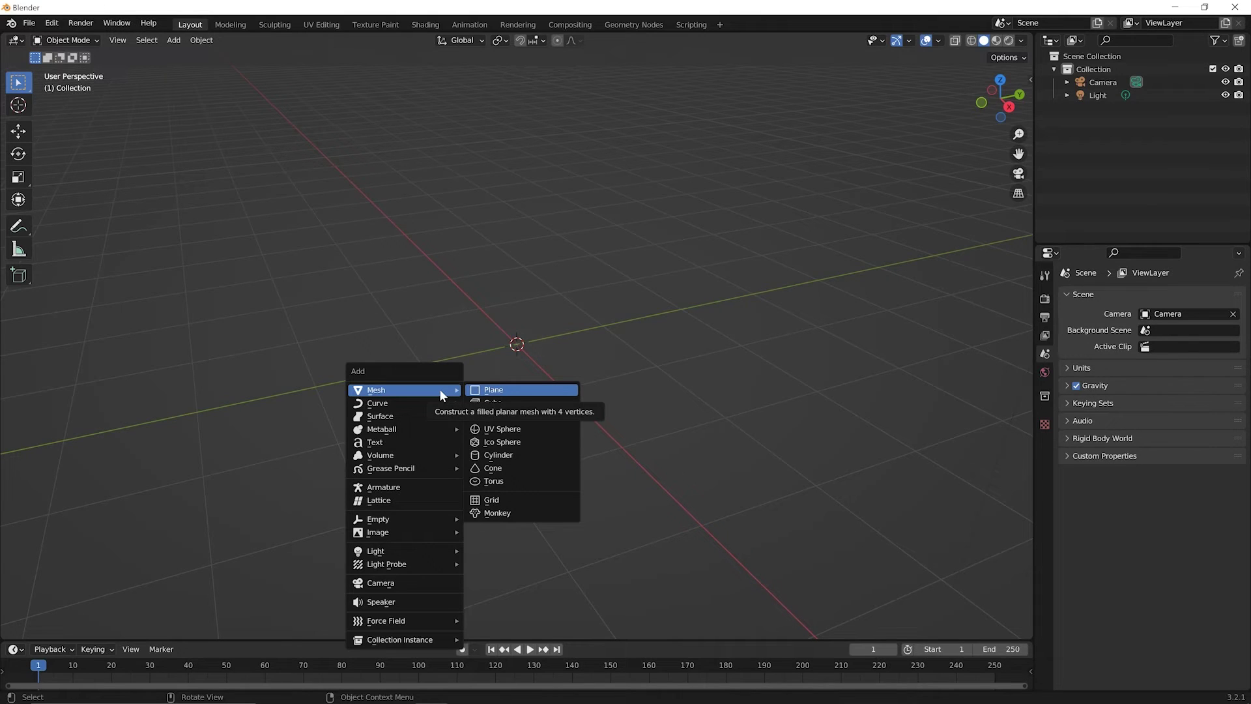
key("Down")
key("Down")
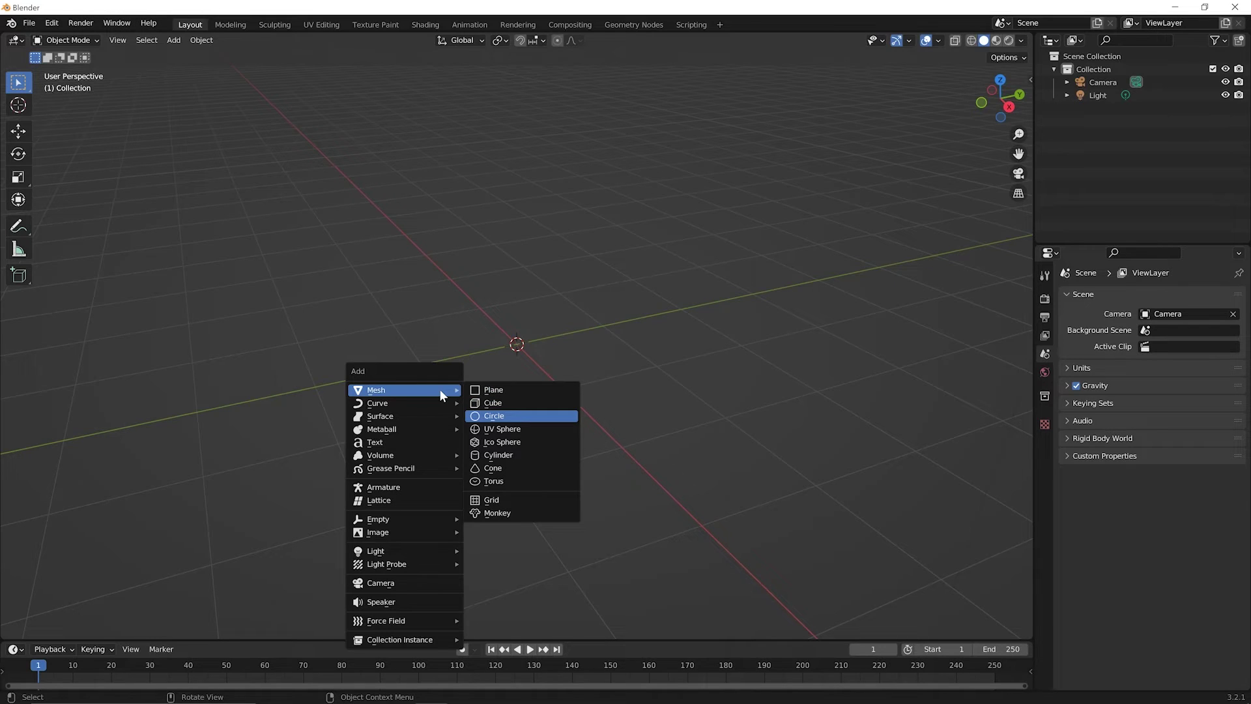
key("Down")
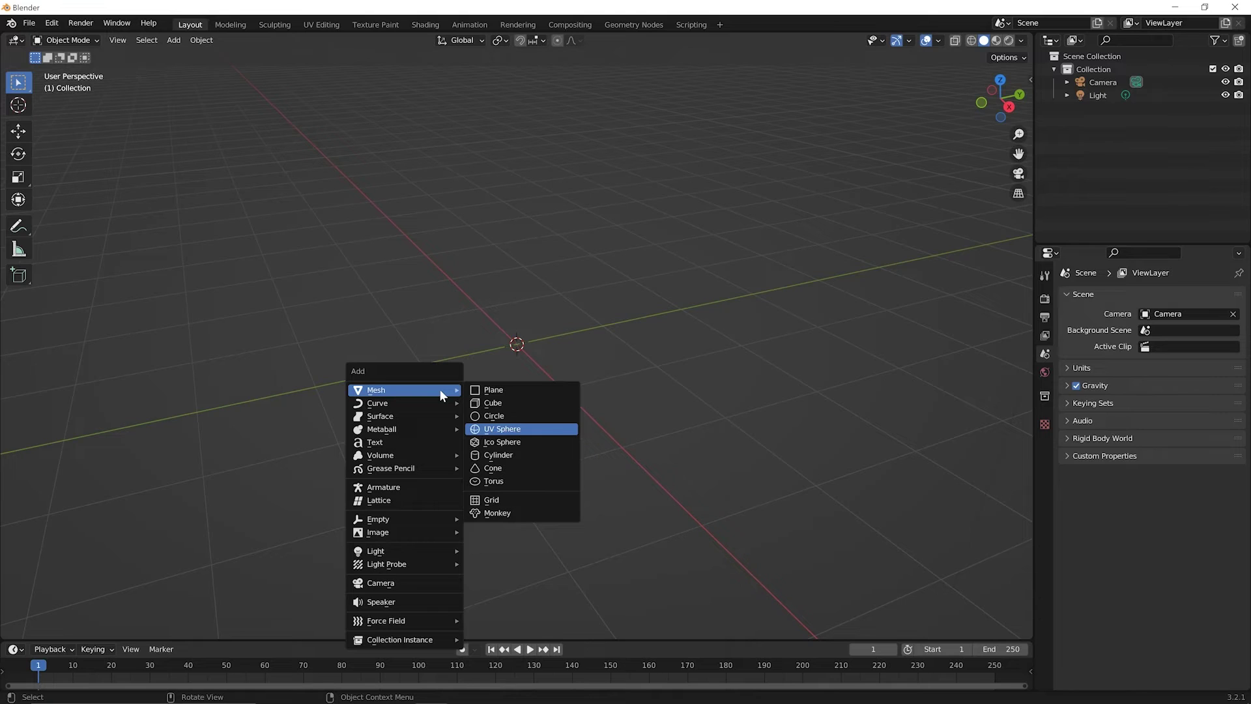
key("Return")
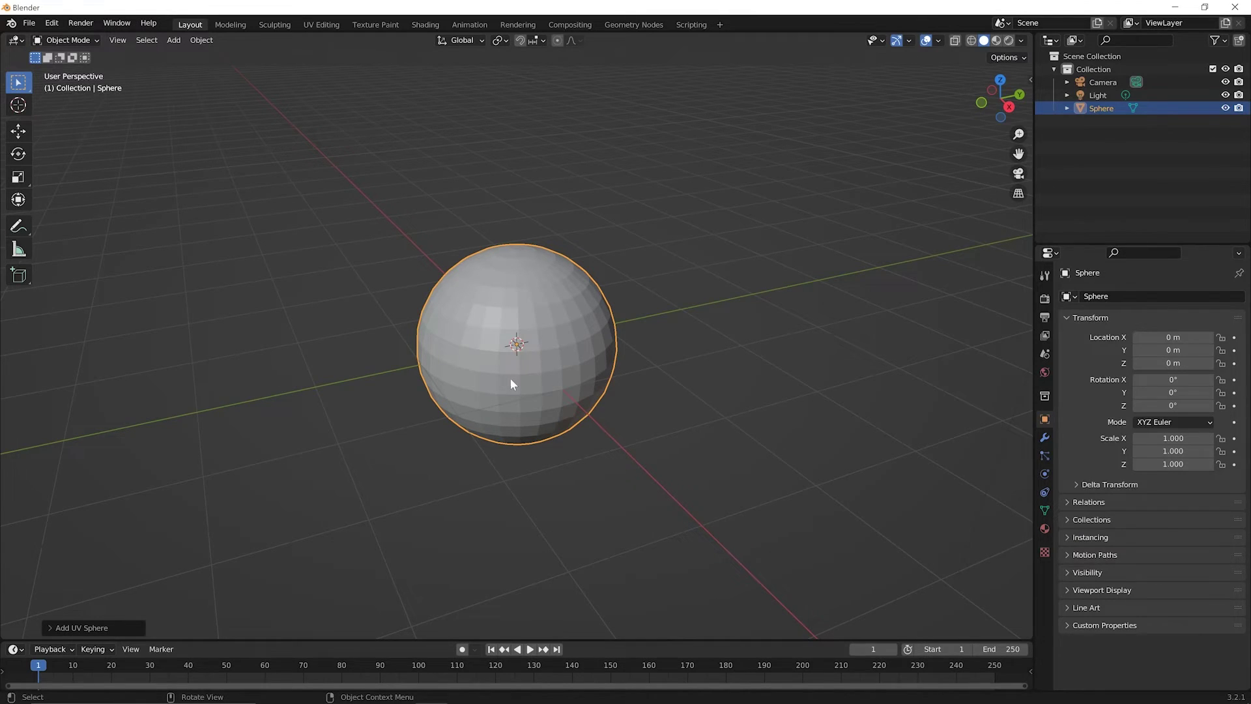
Zoom in and expand the Add UV Sphere panel showing 32 segments, 16 rings, 1 m radius
scroll(515, 381, "up", 5)
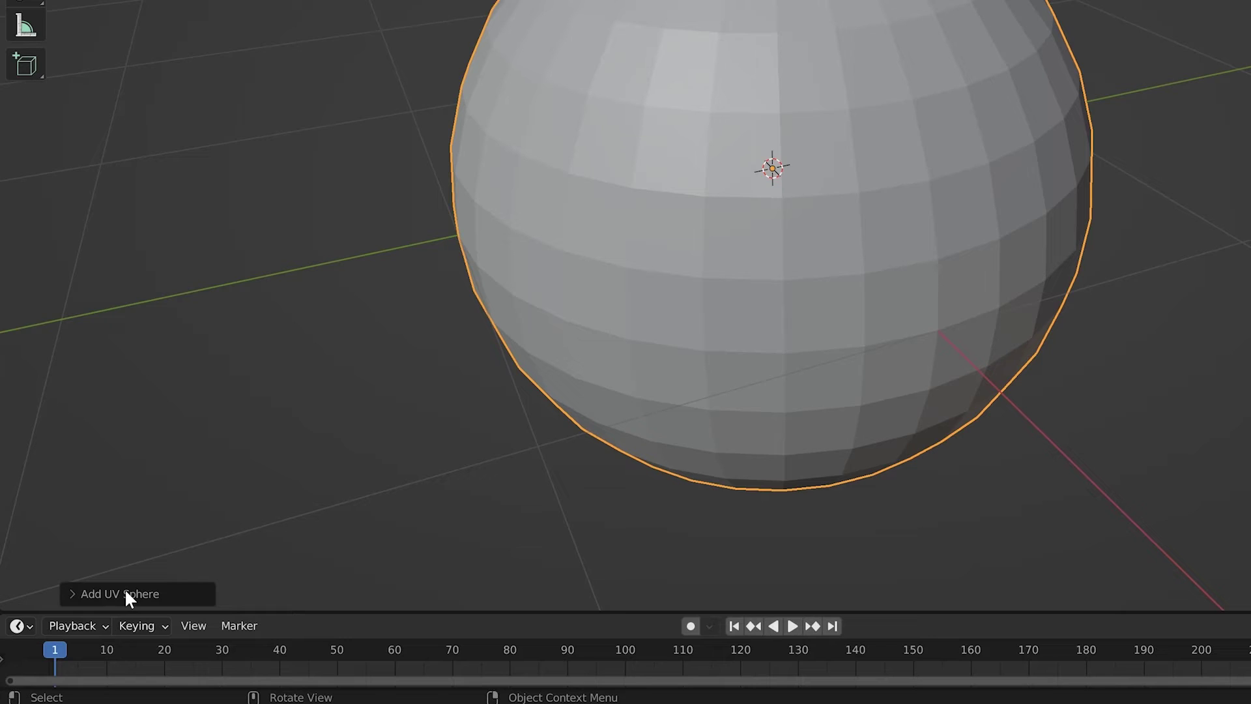
left_click(108, 595)
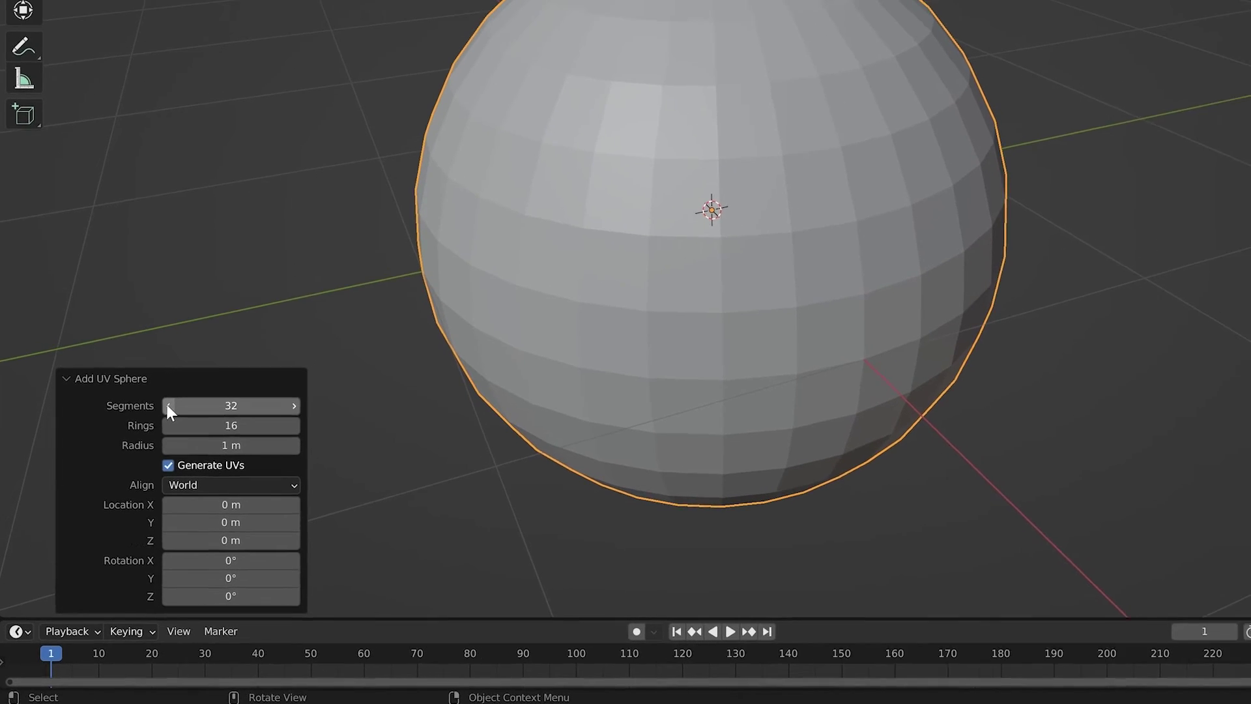
Lower the UV sphere's Segments value to about 9 for a coarse, faceted shape
left_click(168, 406)
left_click(168, 405)
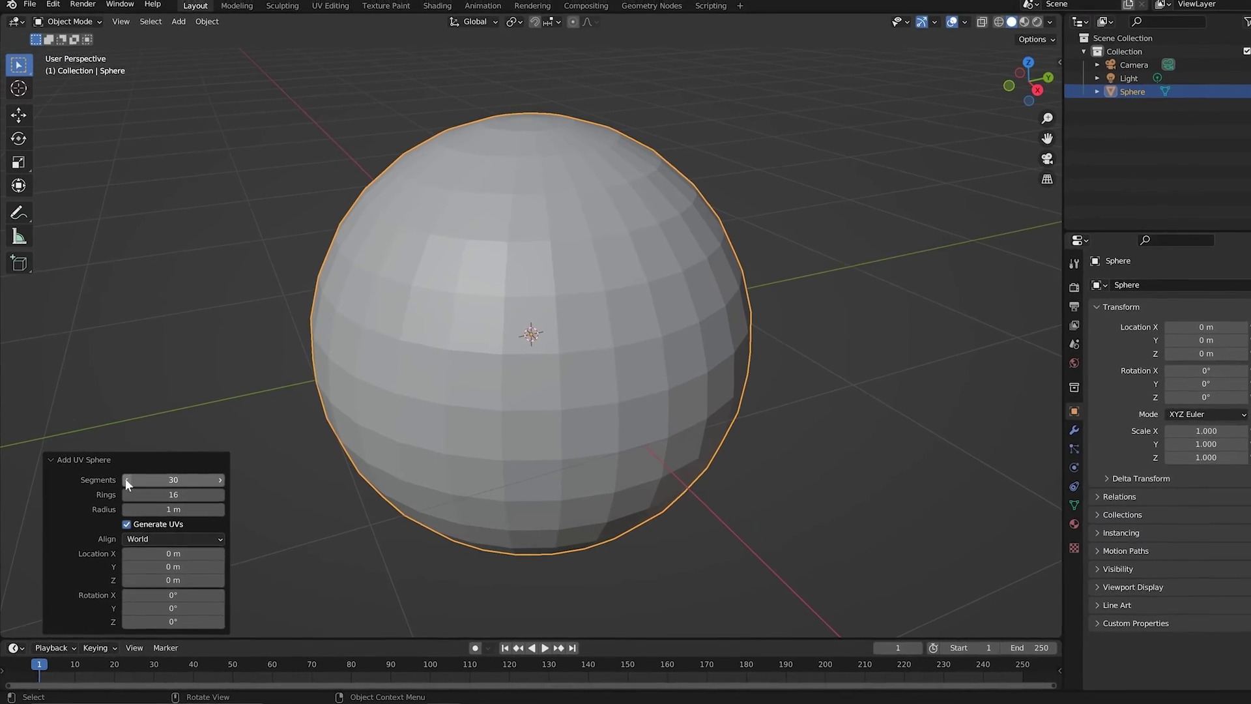
left_click(127, 480)
left_click(127, 481)
left_click(127, 481)
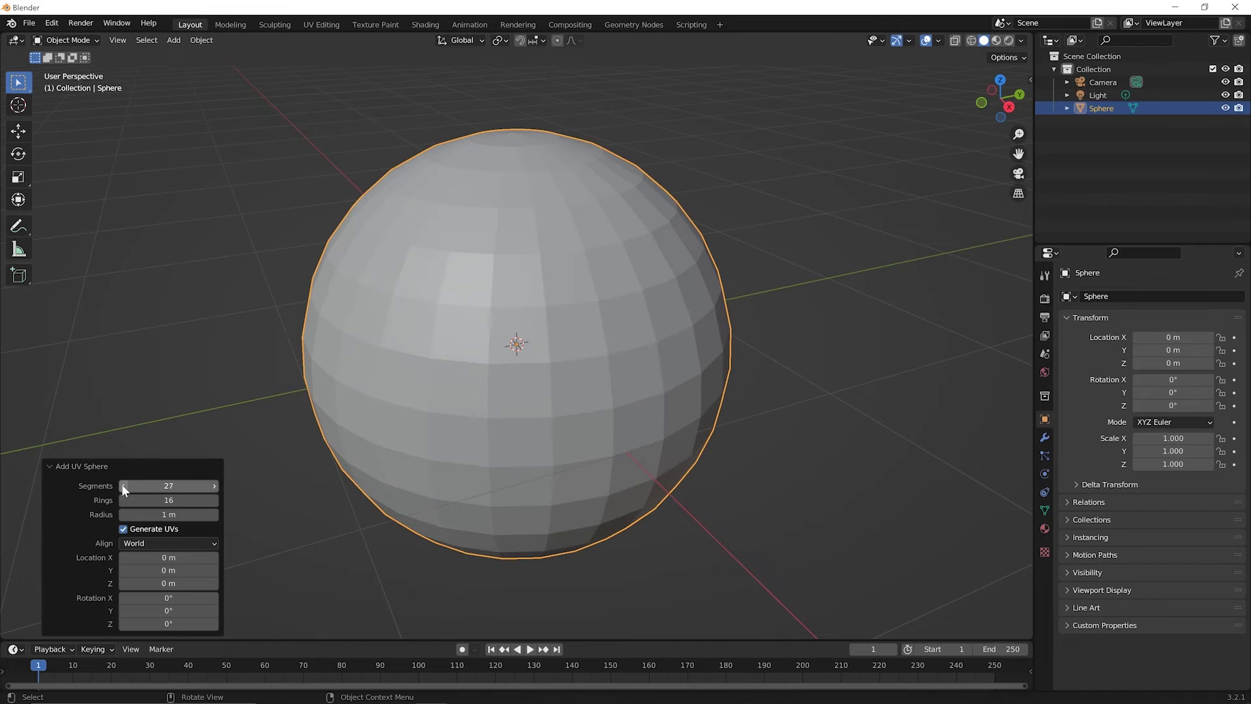
left_click(123, 486)
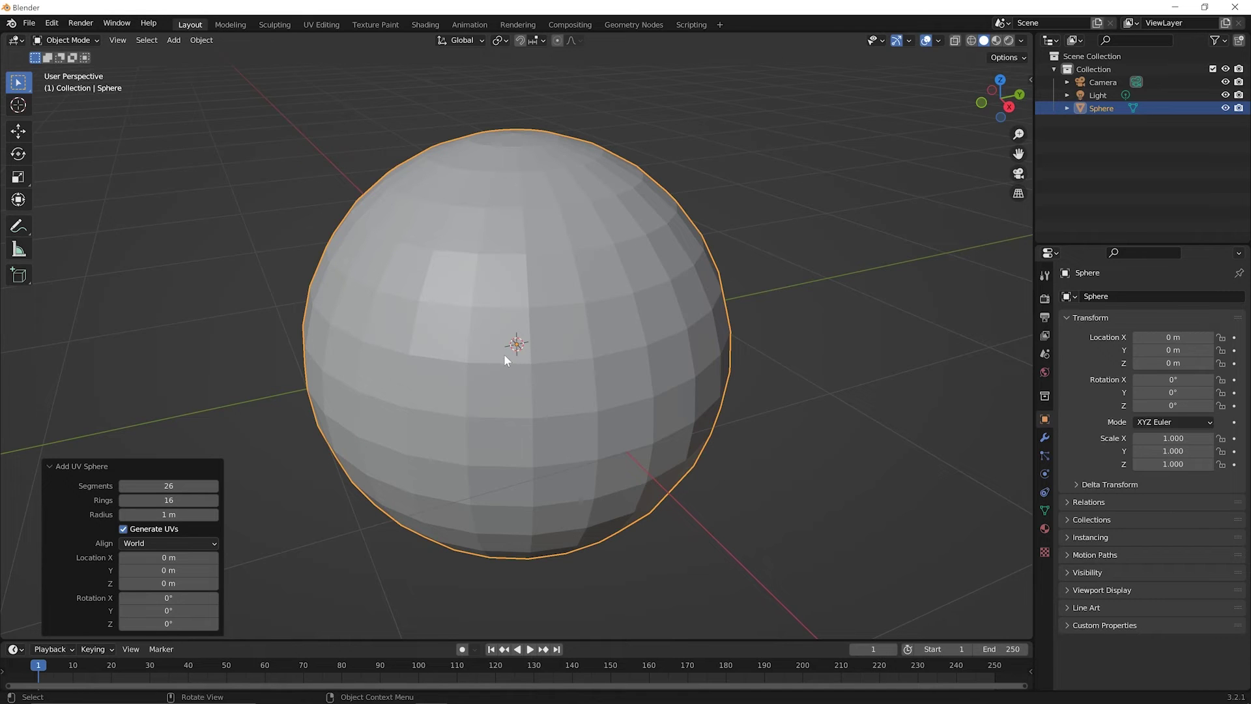
left_click_drag(121, 484, 65, 485)
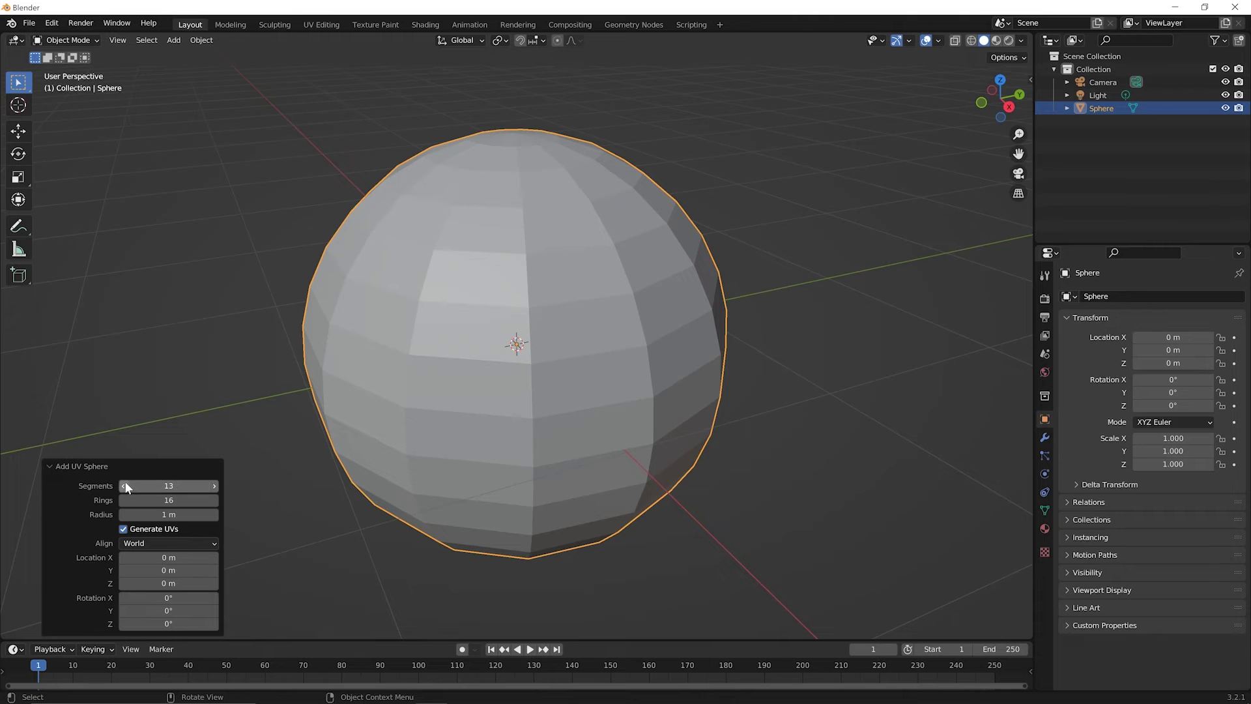
left_click_drag(121, 484, 166, 481)
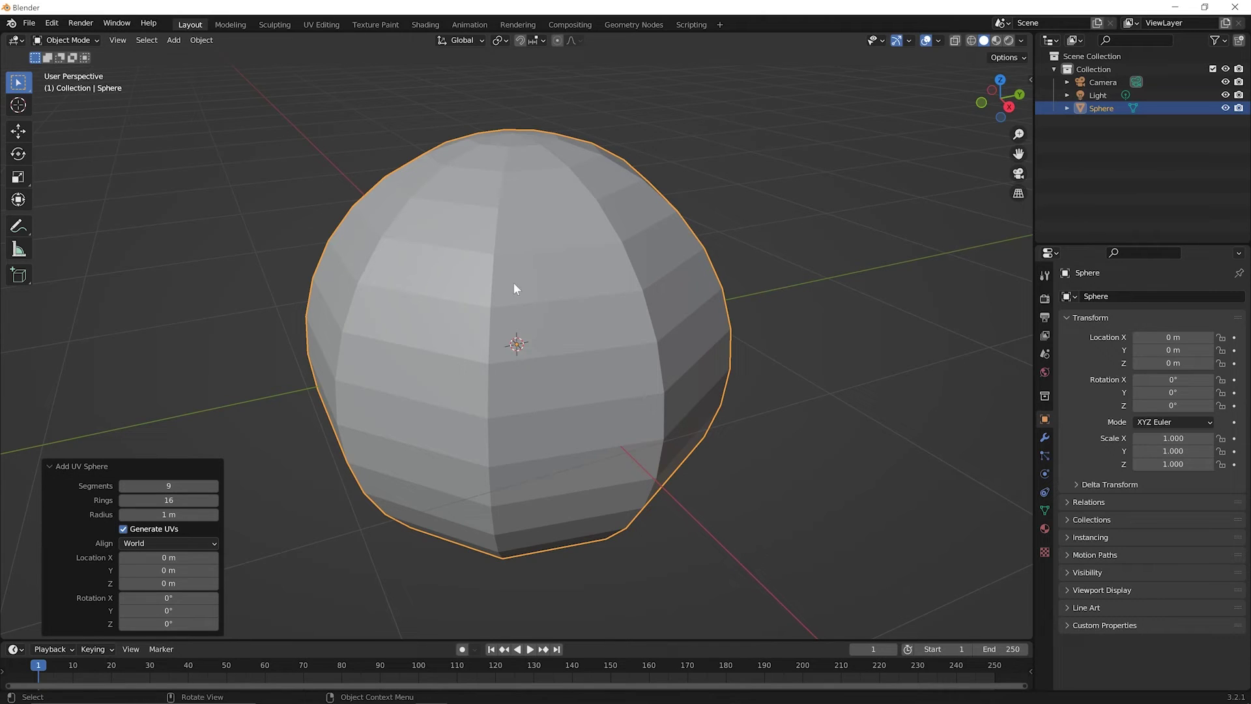
Enter exactly 16 in the UV sphere's Segments field
left_click(172, 484)
key("BackSpace")
type("16")
key("Return")
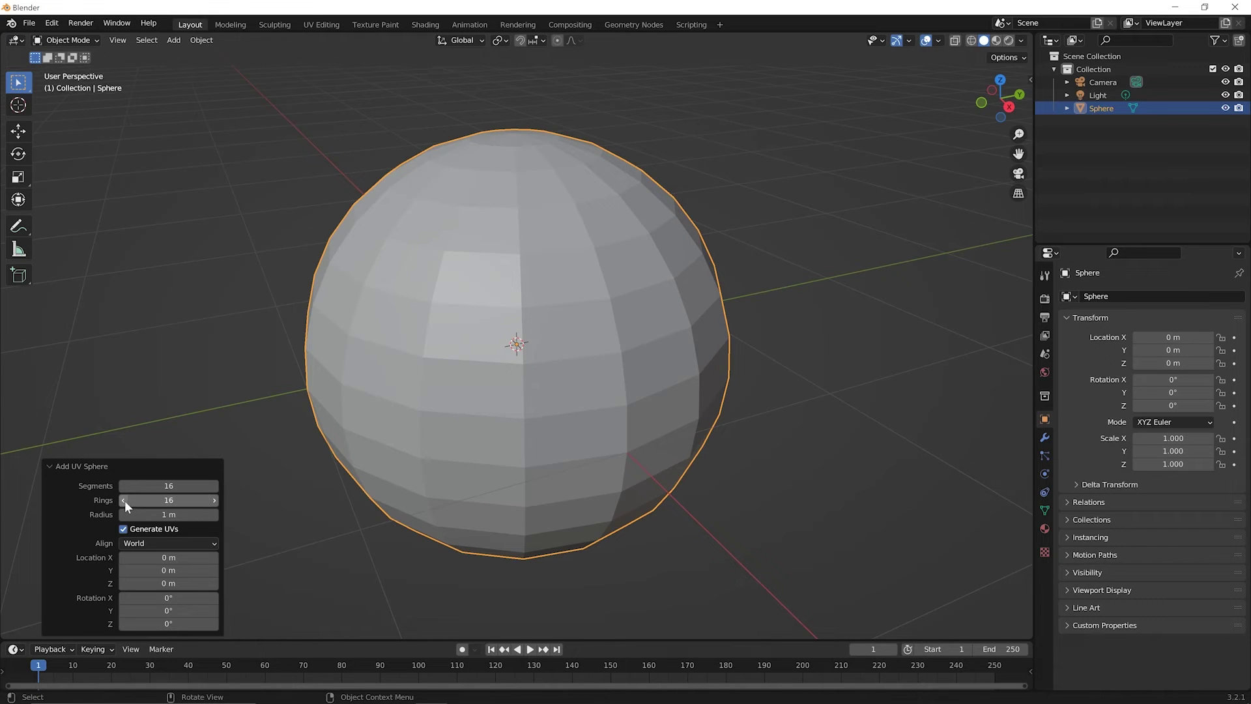
Drag the UV sphere to 65 segments, 25 rings and a 0.85 m radius
left_click_drag(124, 501, 62, 501)
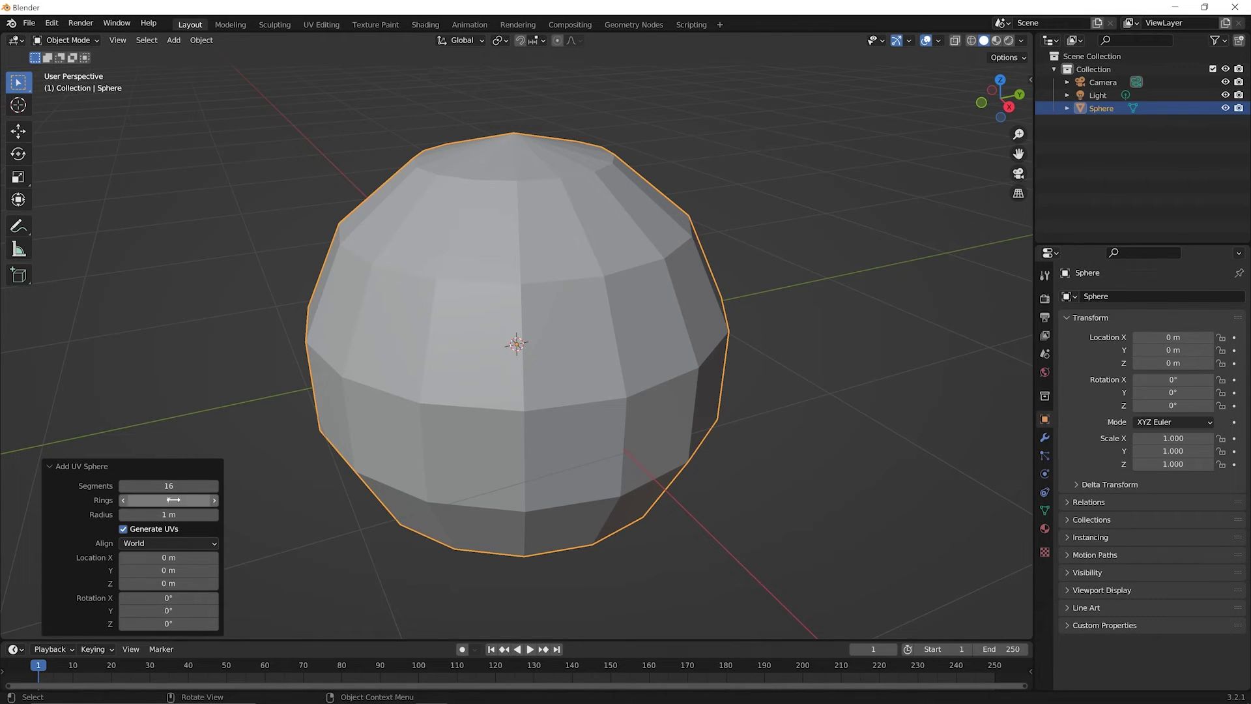
left_click_drag(171, 501, 206, 487)
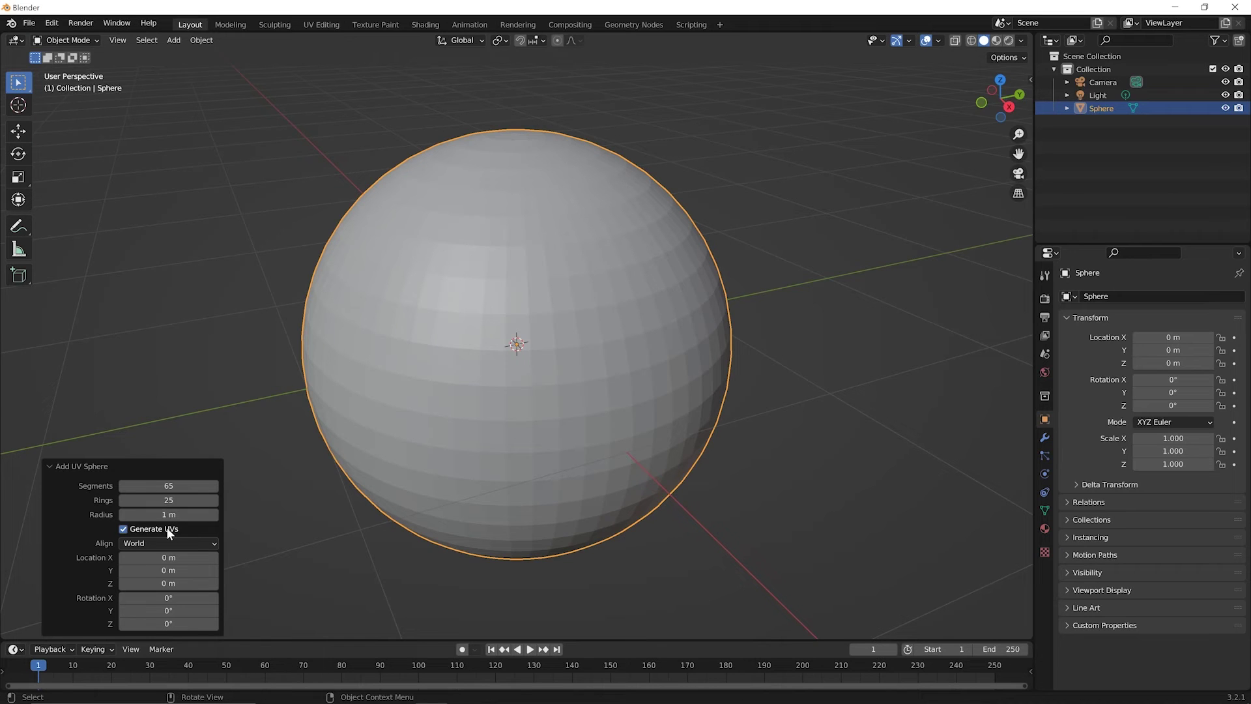
mouse_move(168, 514)
left_mouse_down()
mouse_move(182, 514)
mouse_move(157, 514)
mouse_move(215, 514)
mouse_move(169, 515)
left_mouse_up()
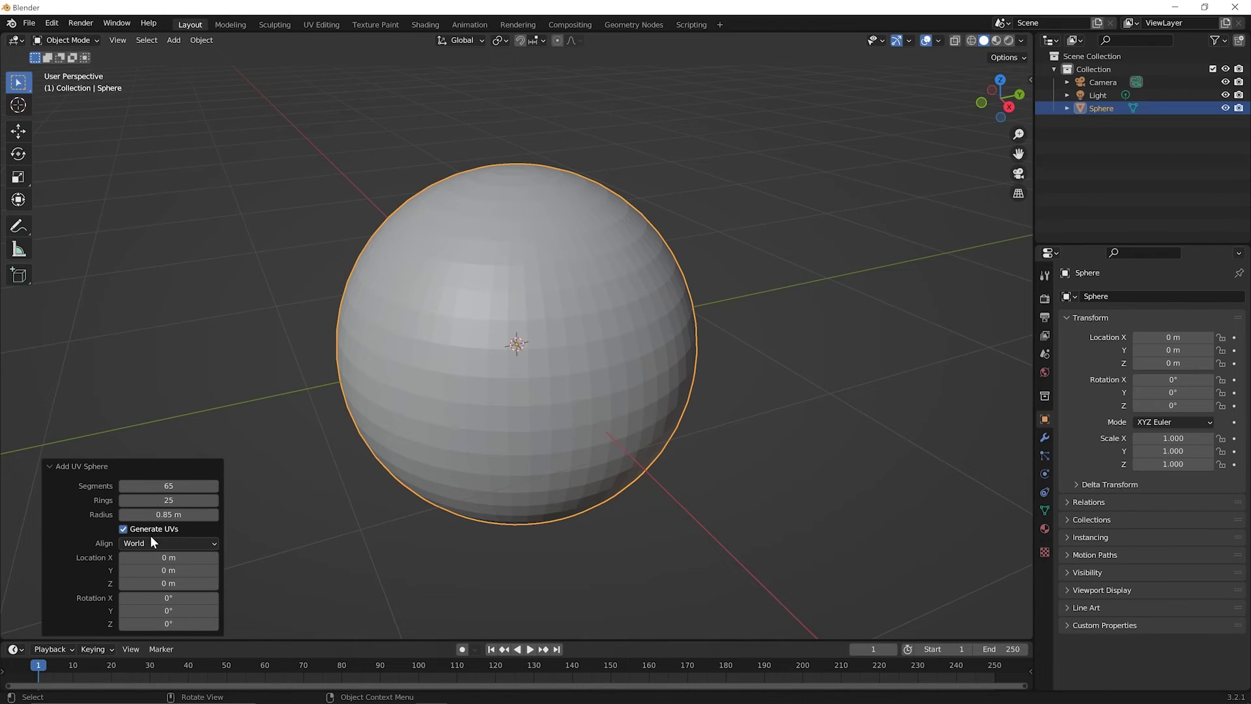
Collapse the Add UV Sphere panel, reopen and collapse it again, then deselect the sphere
left_click(53, 467)
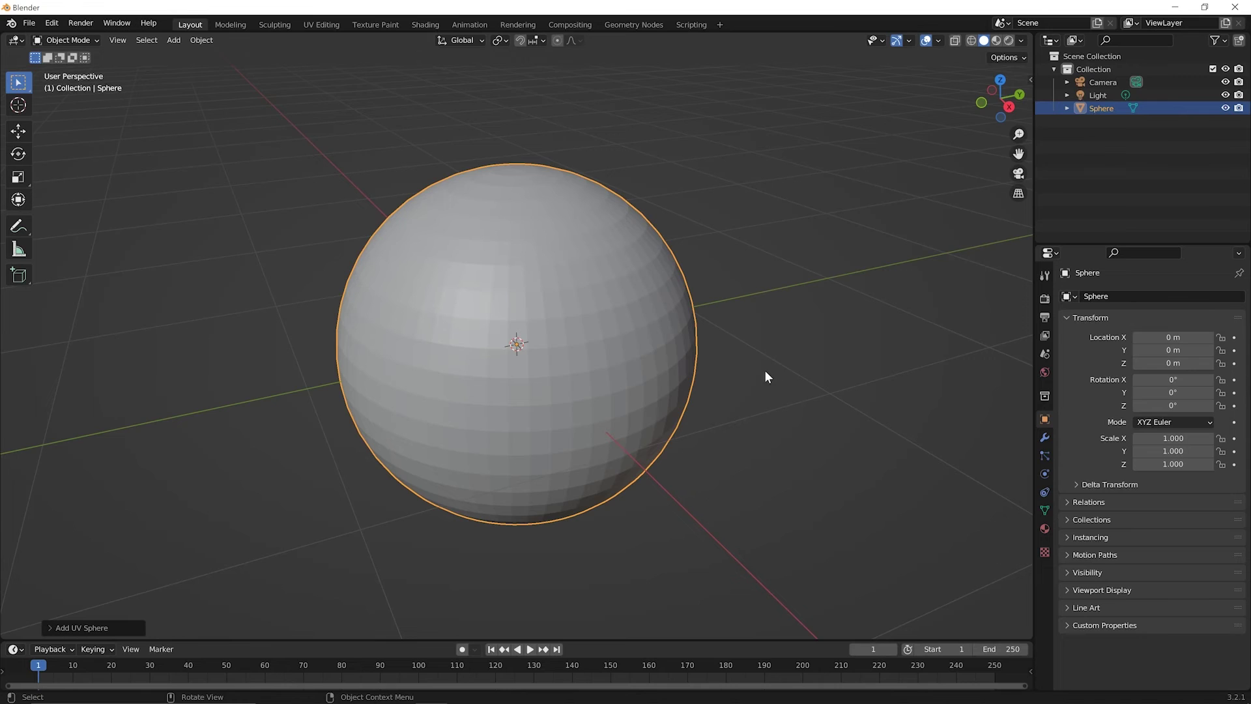
left_click(65, 628)
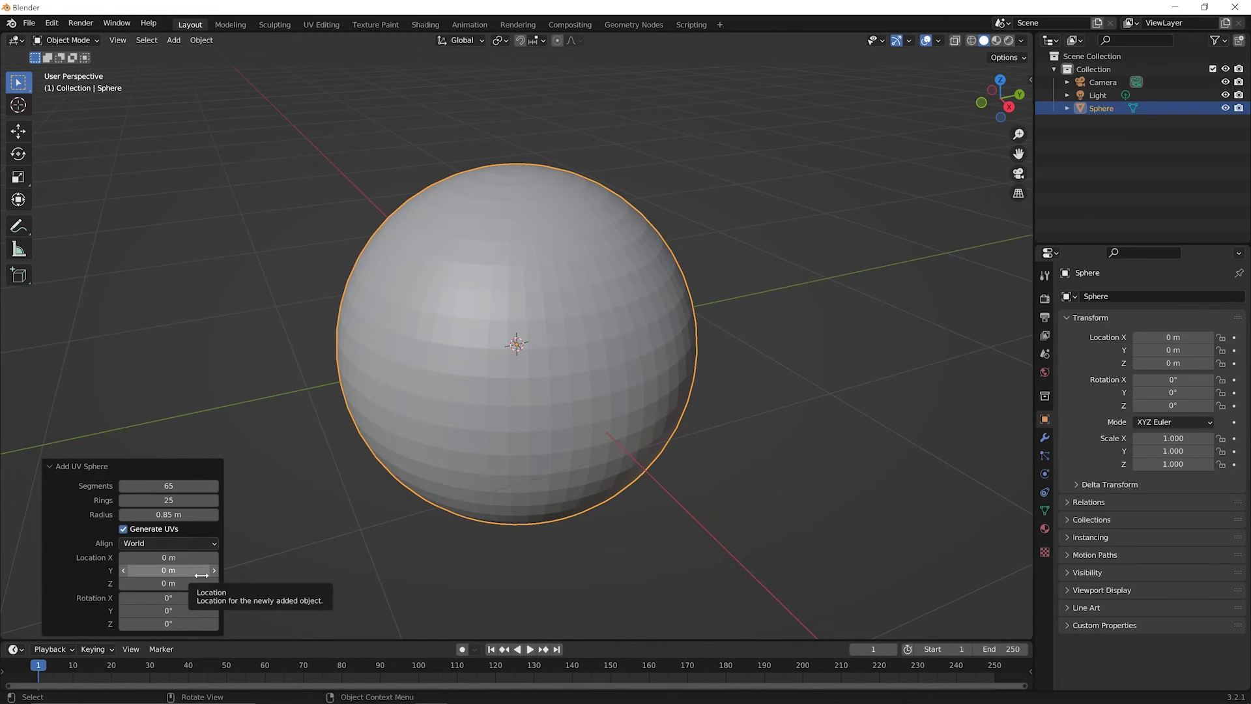
left_click(80, 466)
left_click(252, 307)
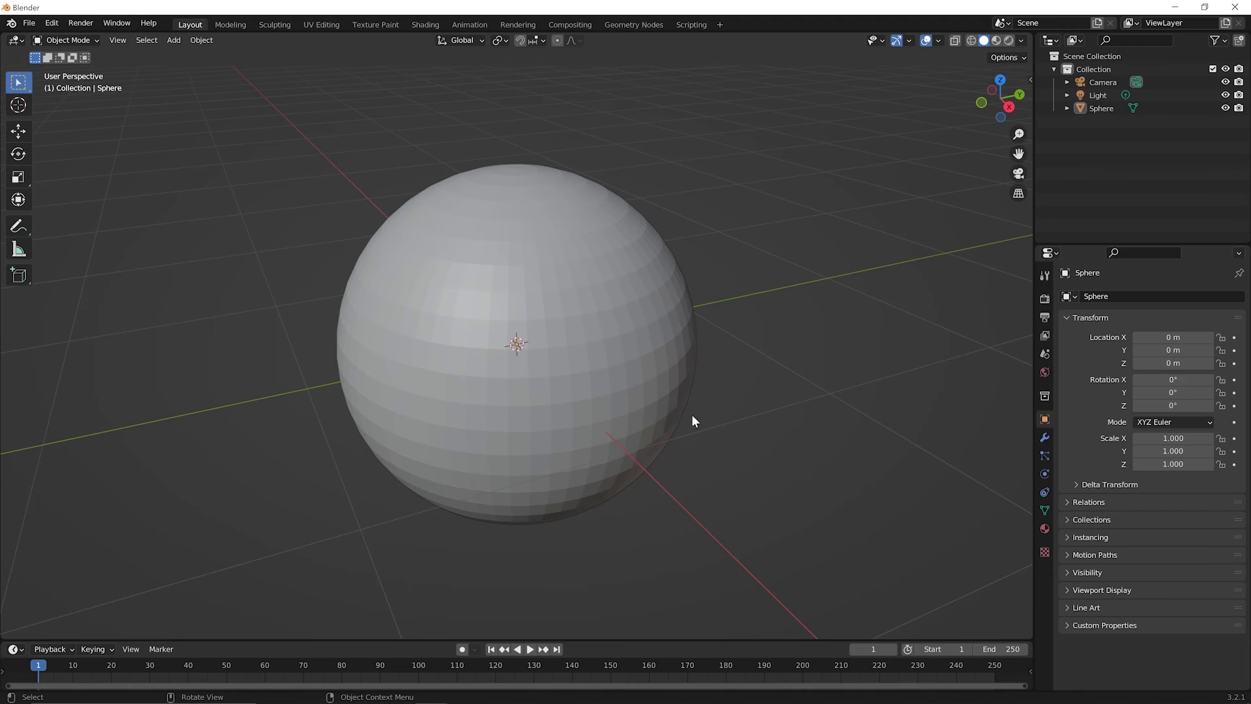
Select the UV sphere and delete it with X, leaving only the camera and light
left_click(433, 403)
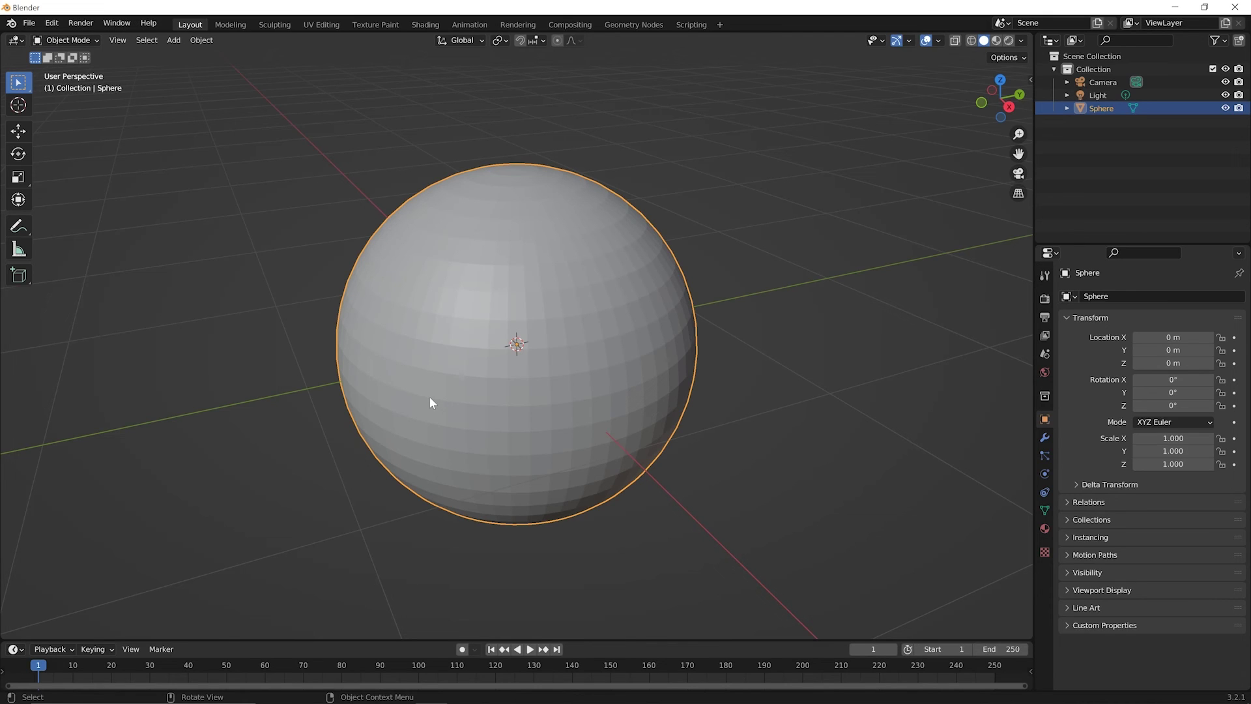
key("x")
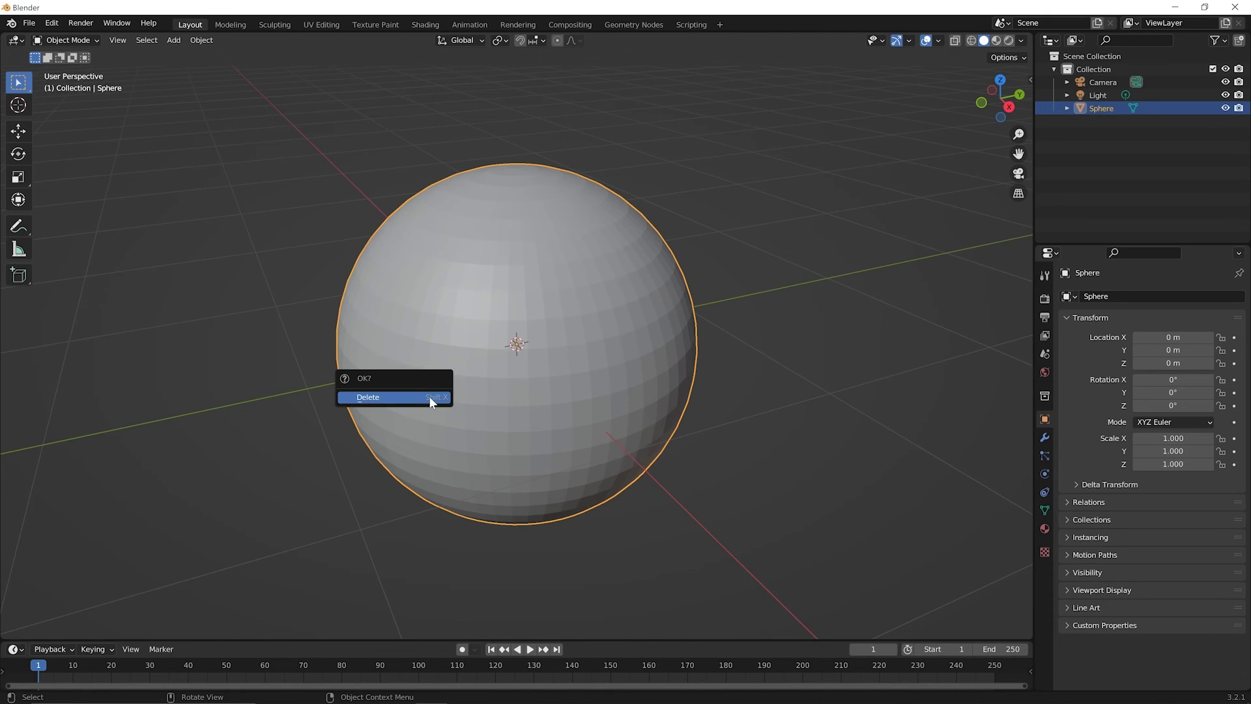
left_click(432, 402)
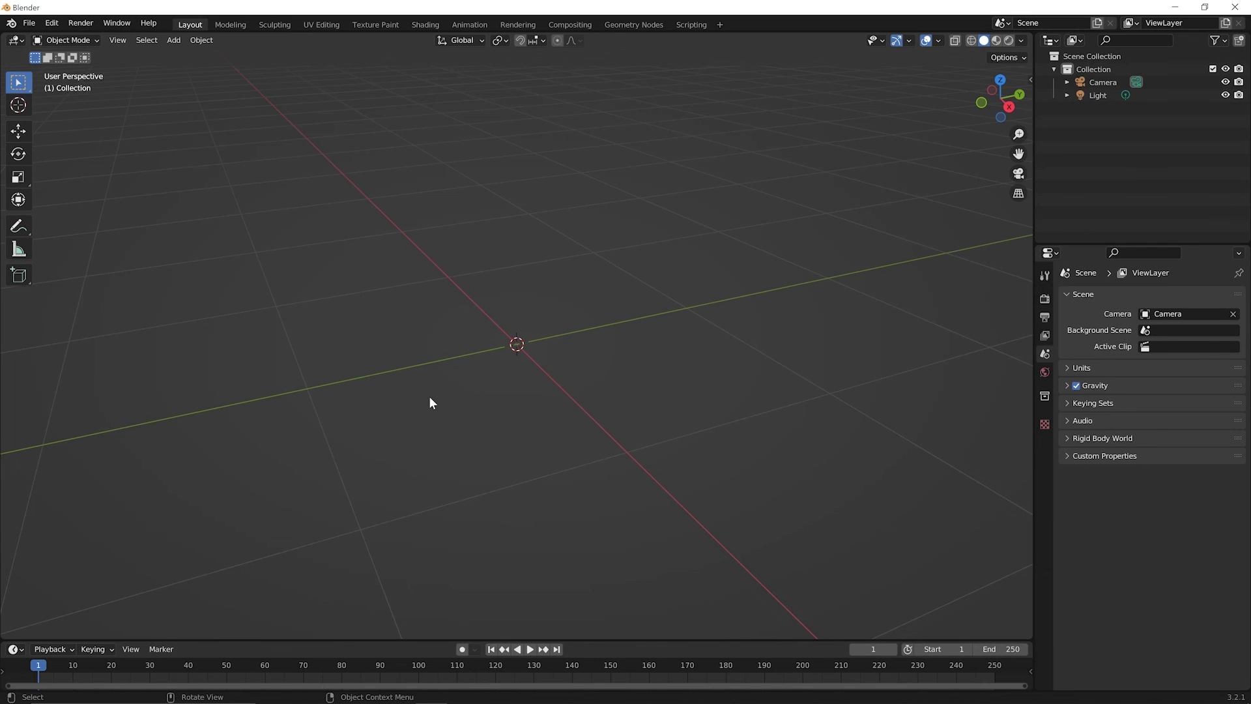
Add a Torus from the Shift+A Mesh menu at the origin
key("shift+a")
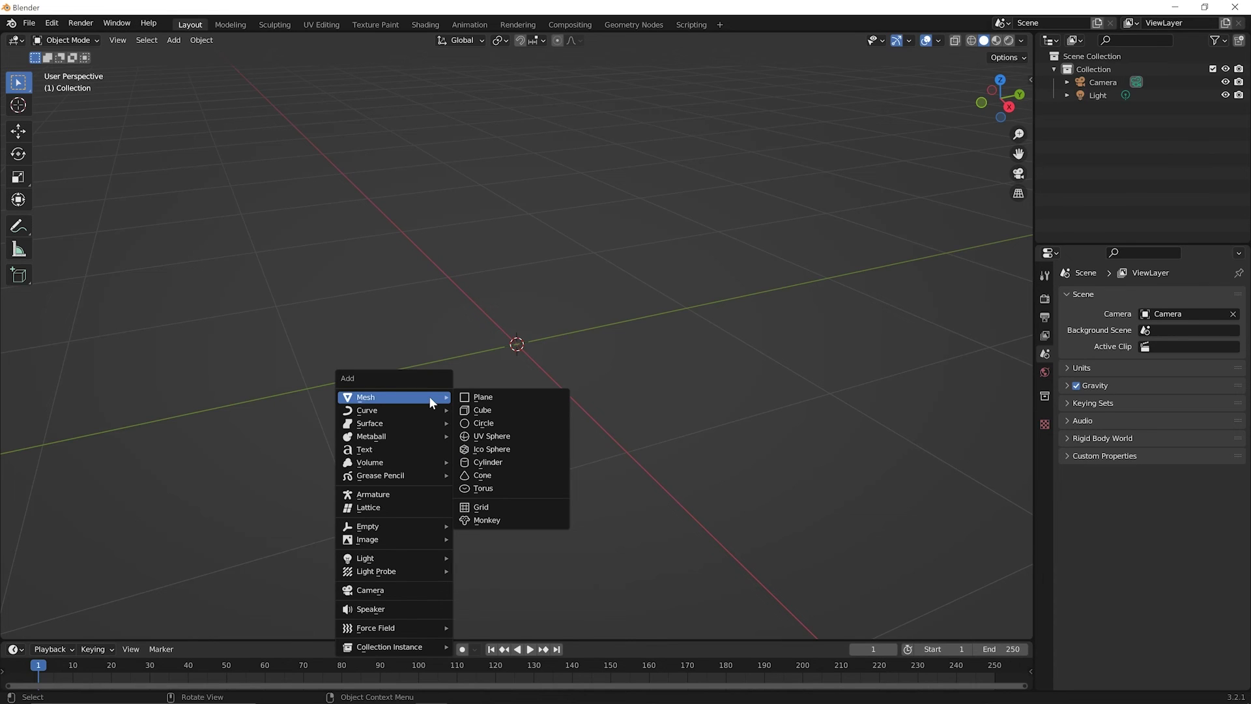
key("Right")
key("Down")
key("Down")
key("Down")
key("Down")
key("Down")
key("Down")
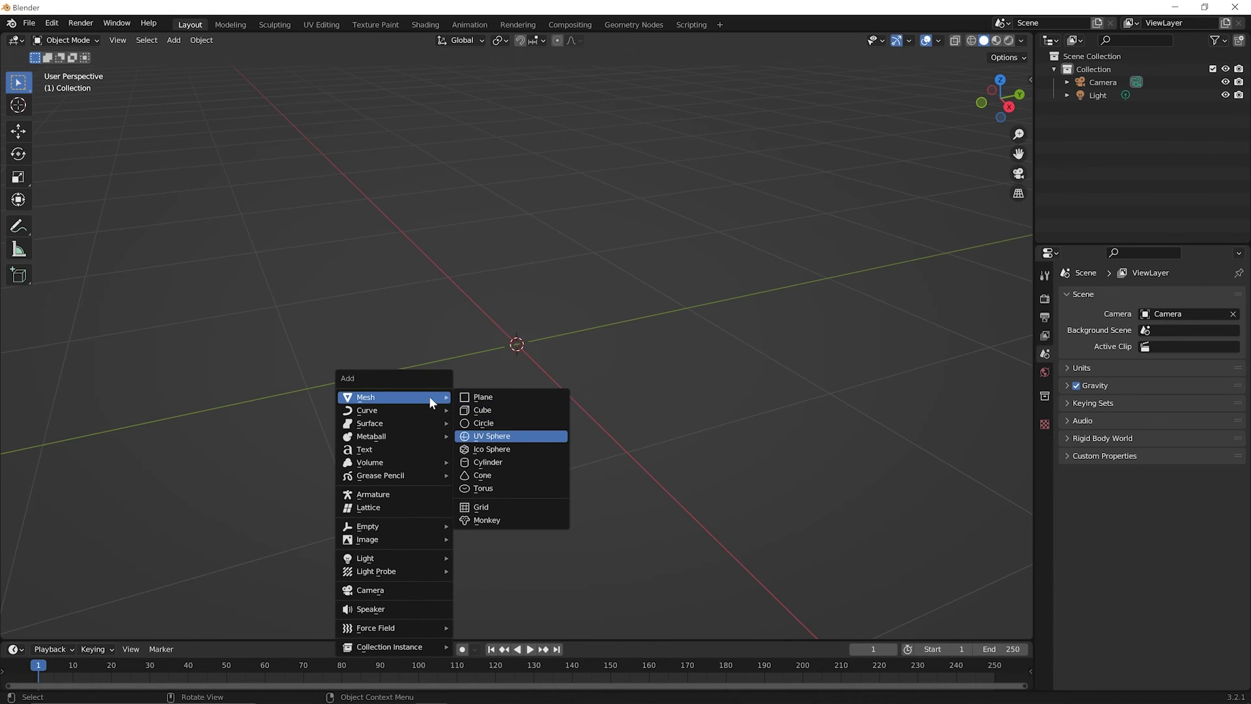
key("Down")
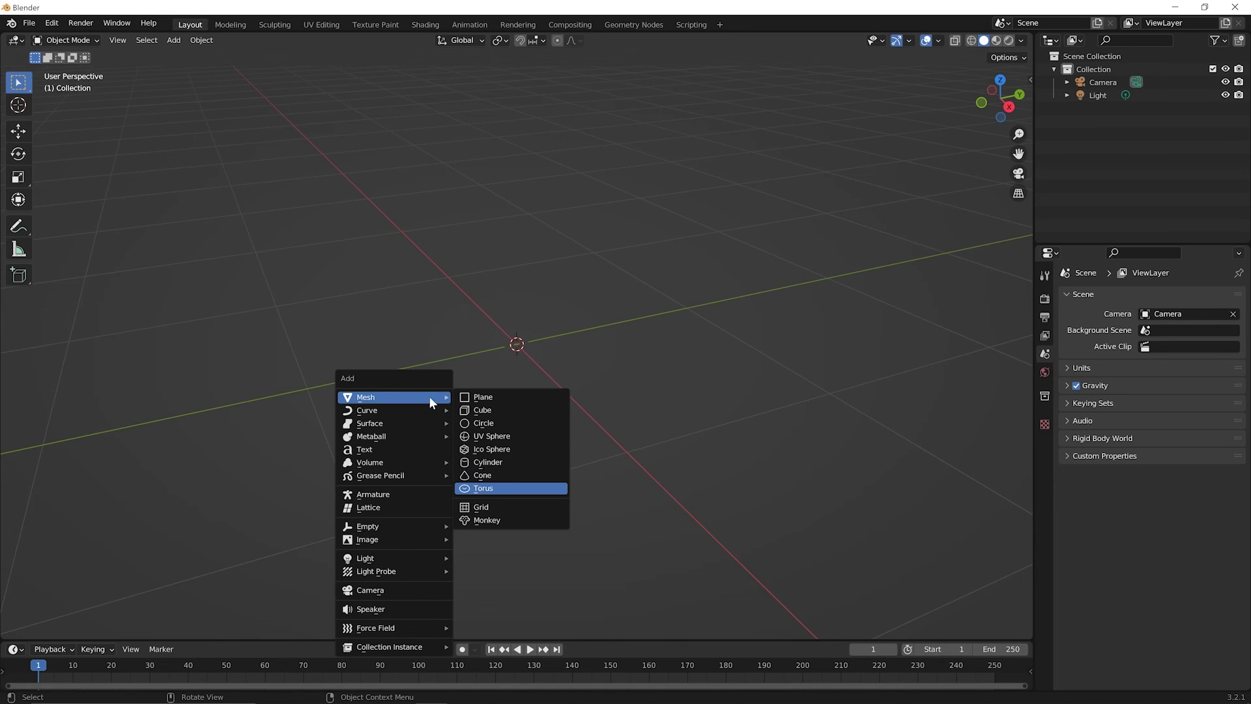
key("Return")
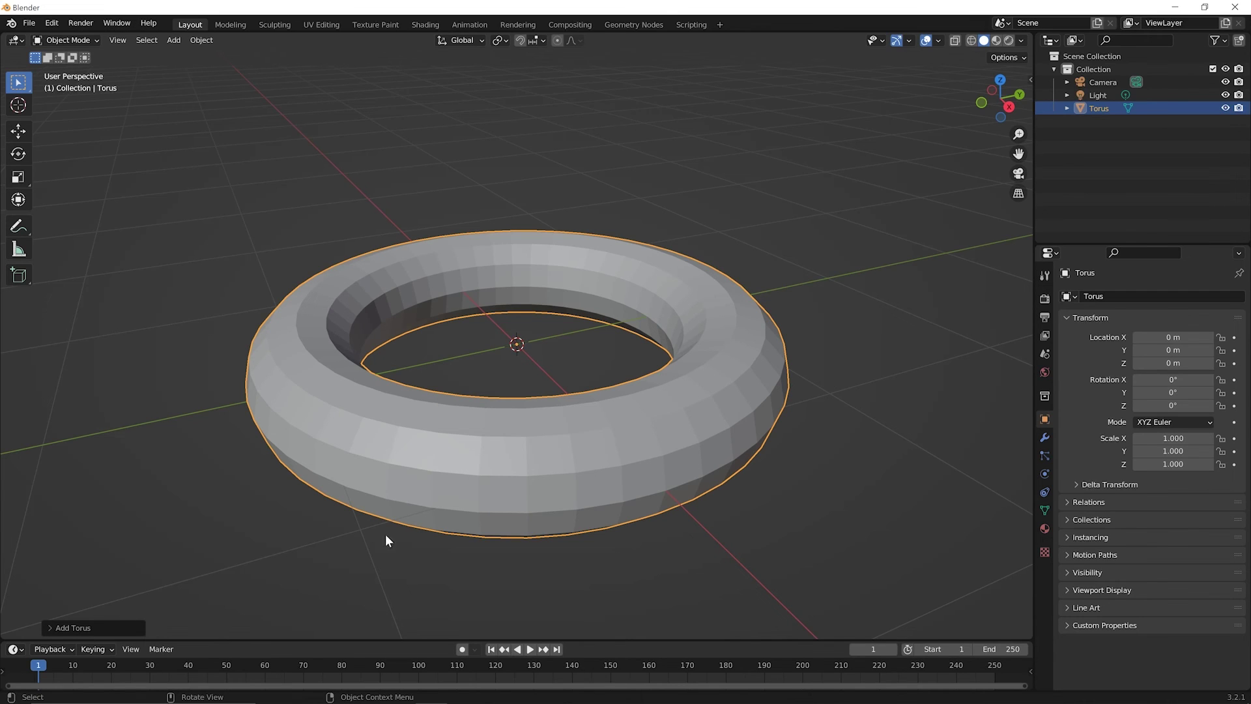
In the Add Torus panel, set Major Segments to 5 and Minor Segments to 7
left_click(79, 629)
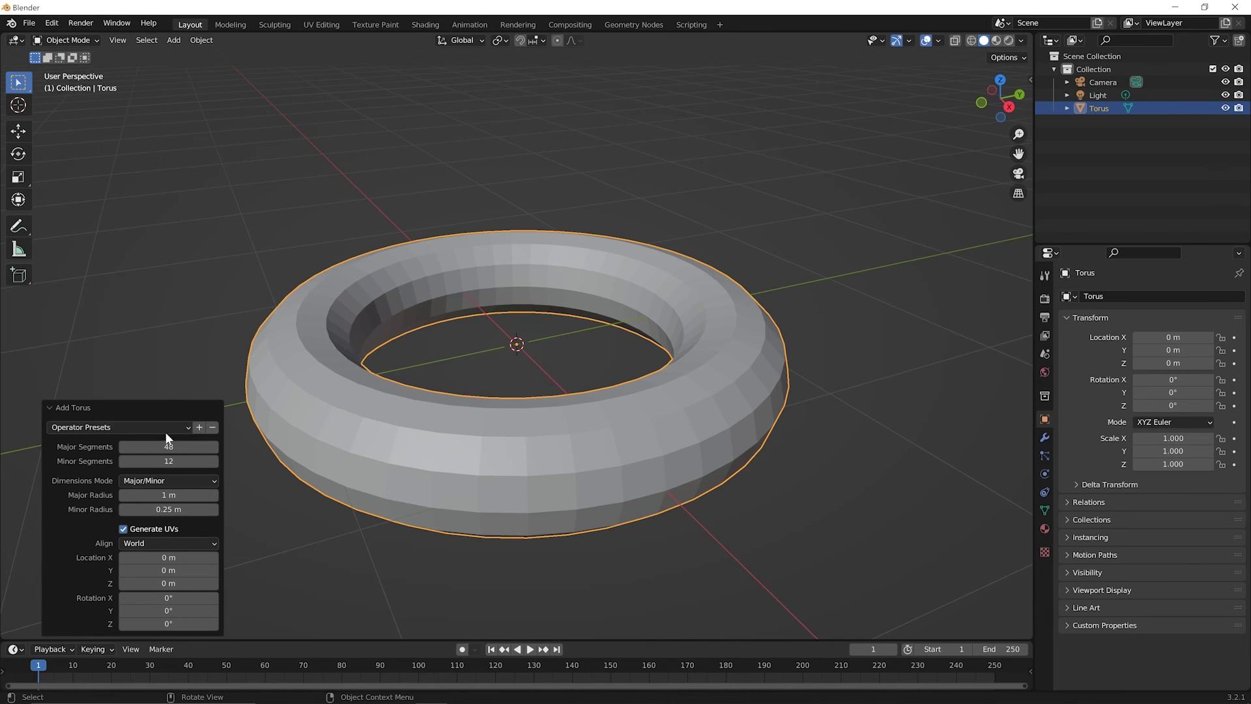
mouse_move(170, 448)
left_mouse_down()
mouse_move(104, 447)
mouse_move(191, 461)
mouse_move(159, 461)
left_mouse_up()
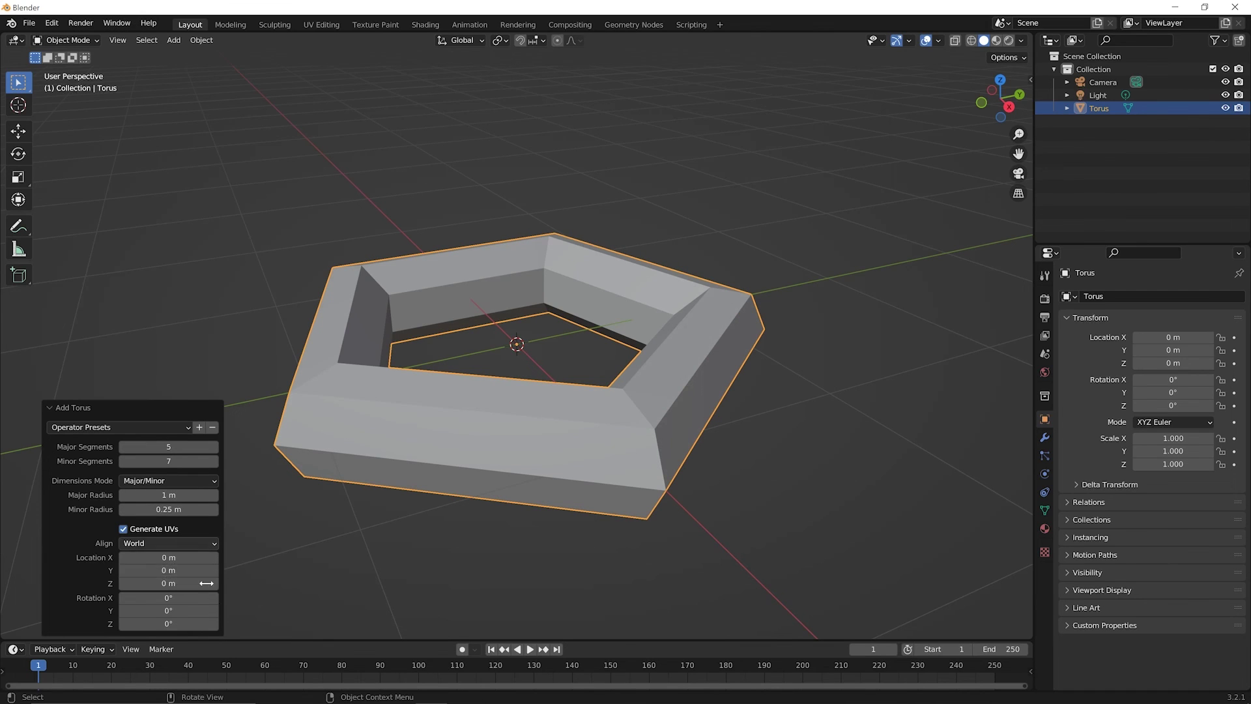